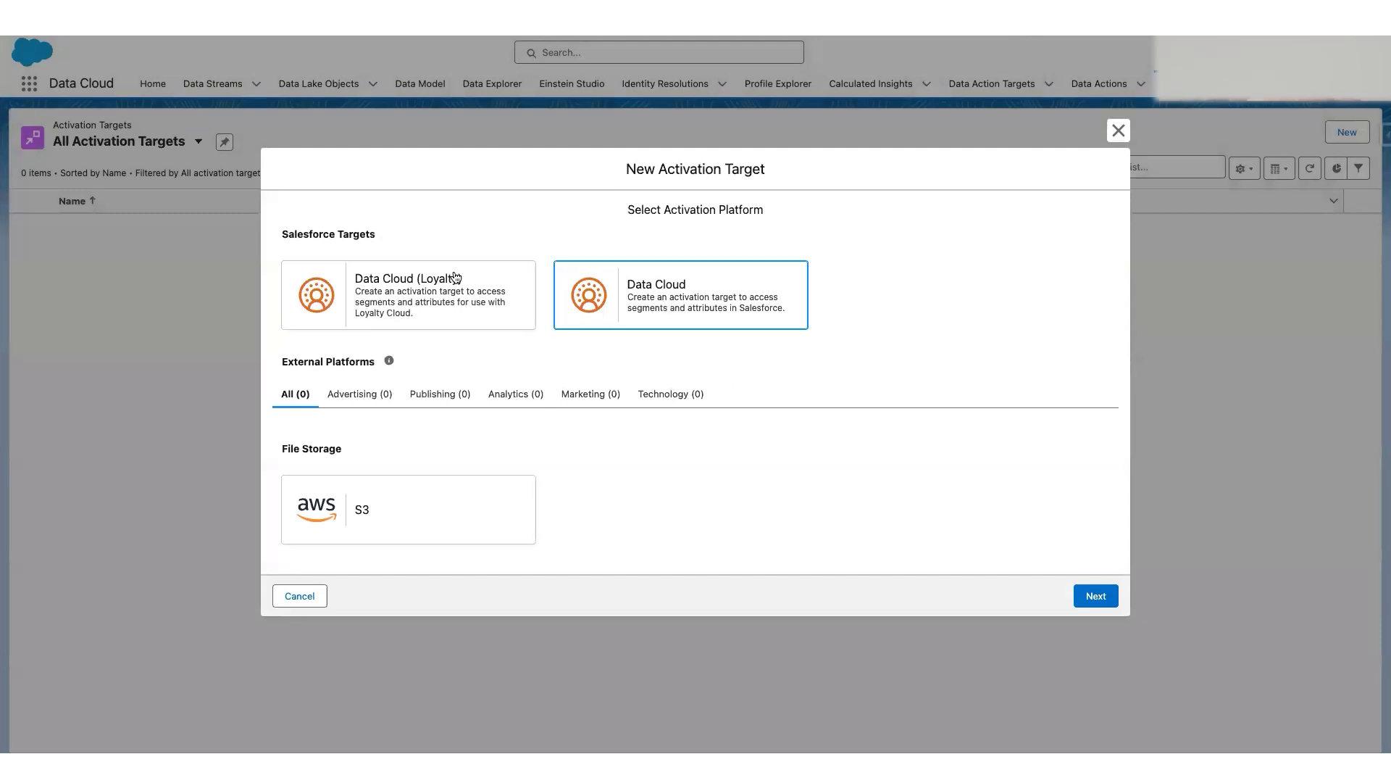
drag(289, 236, 369, 235)
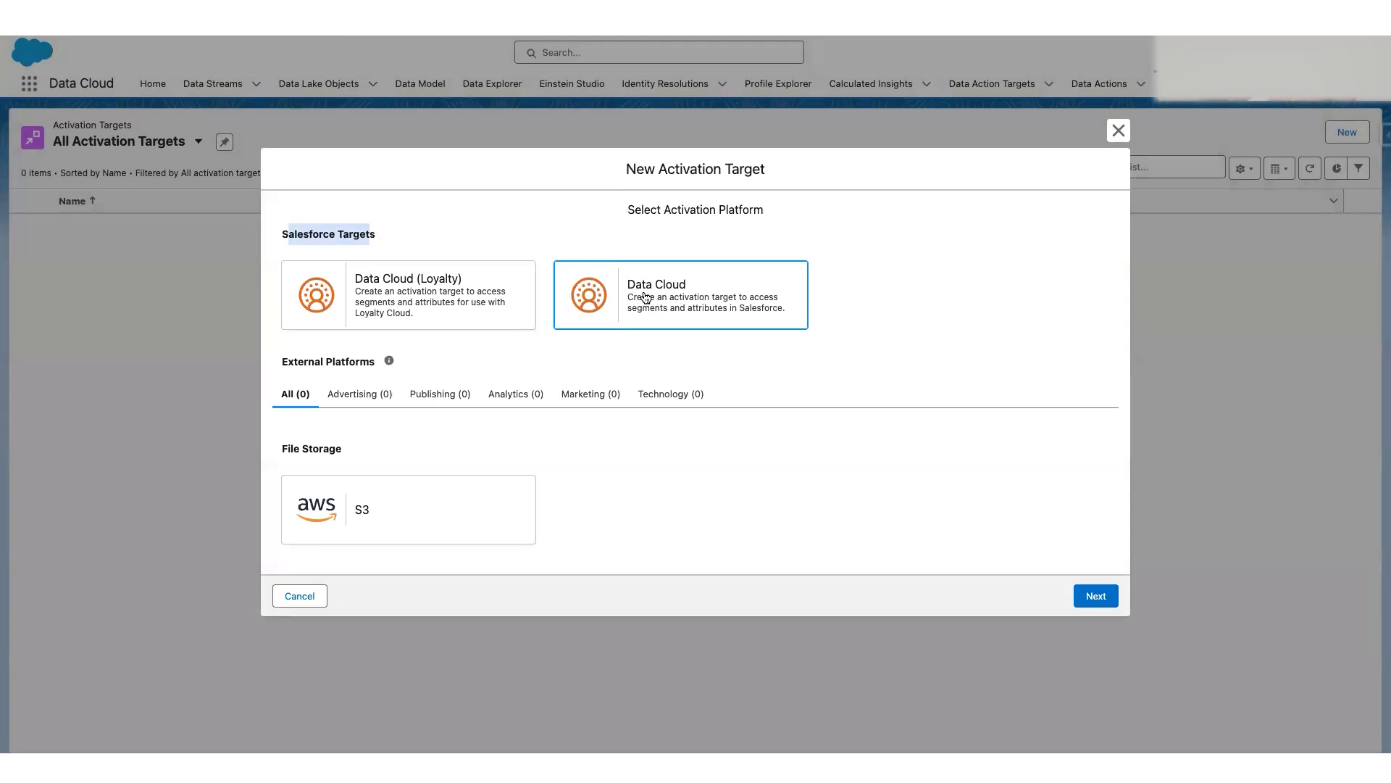
click(730, 206)
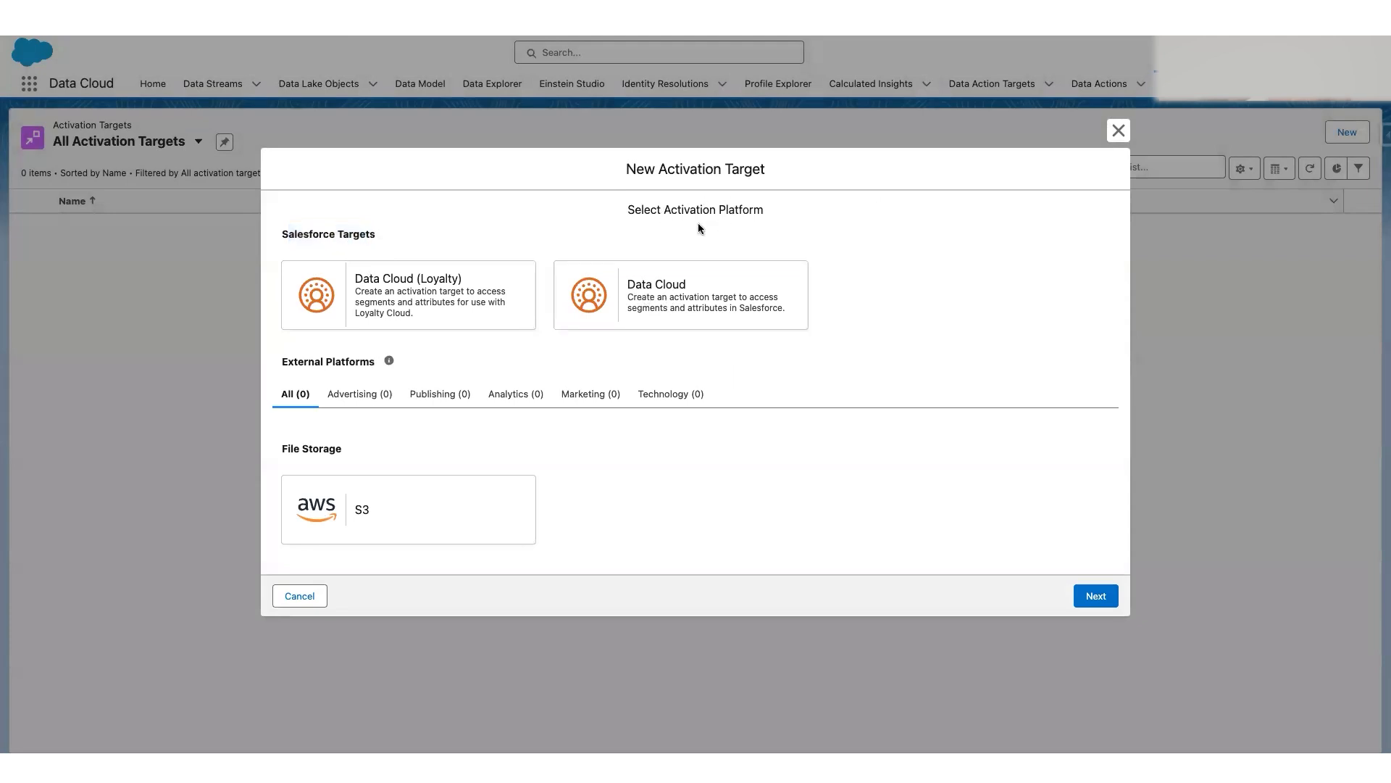
click(490, 529)
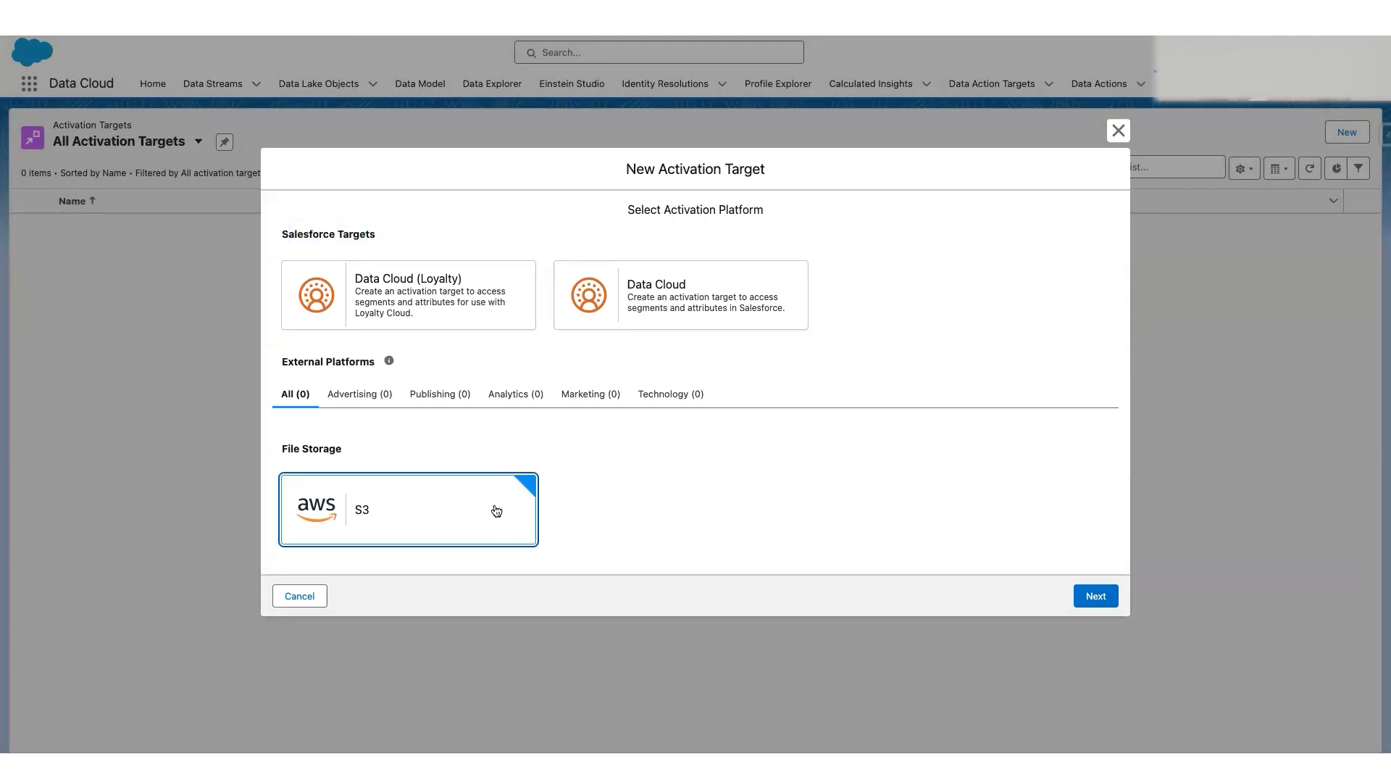
click(1096, 595)
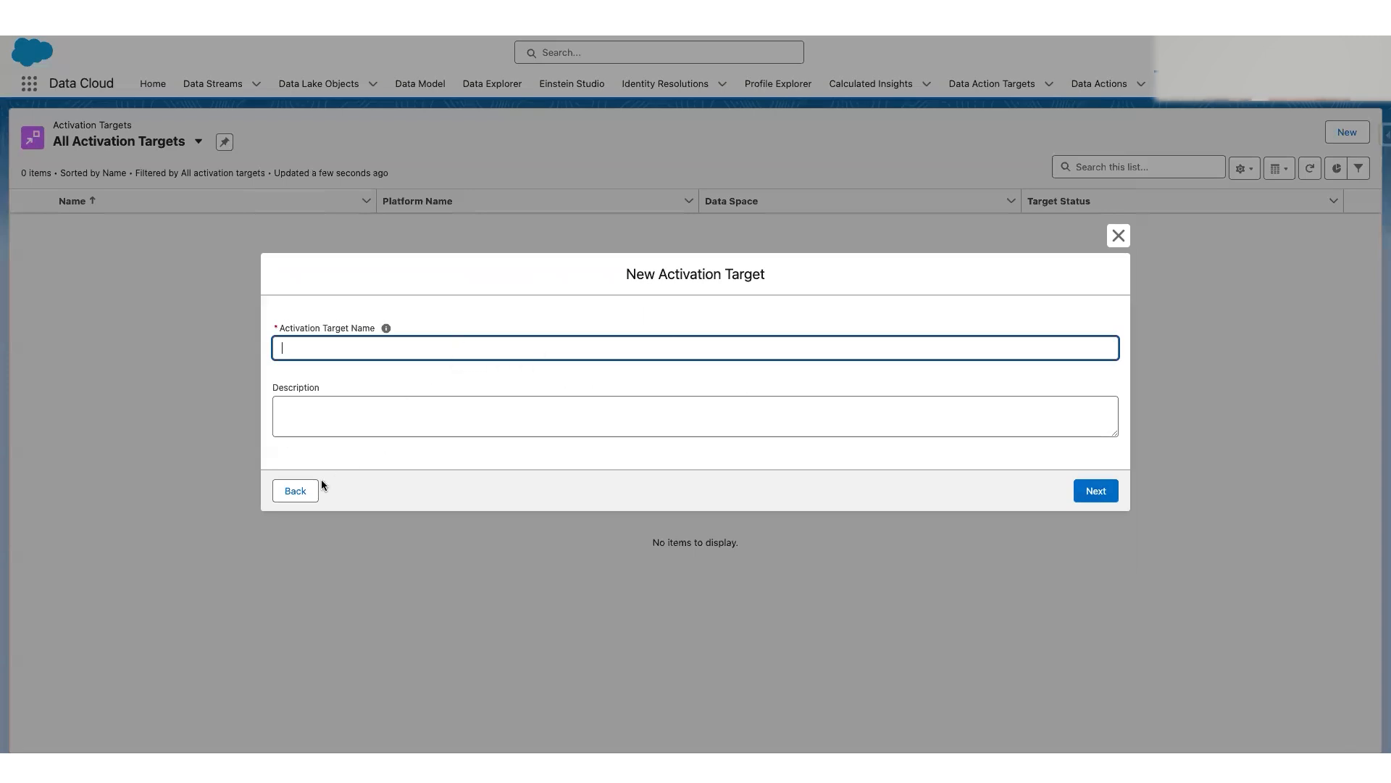
click(307, 494)
click(304, 596)
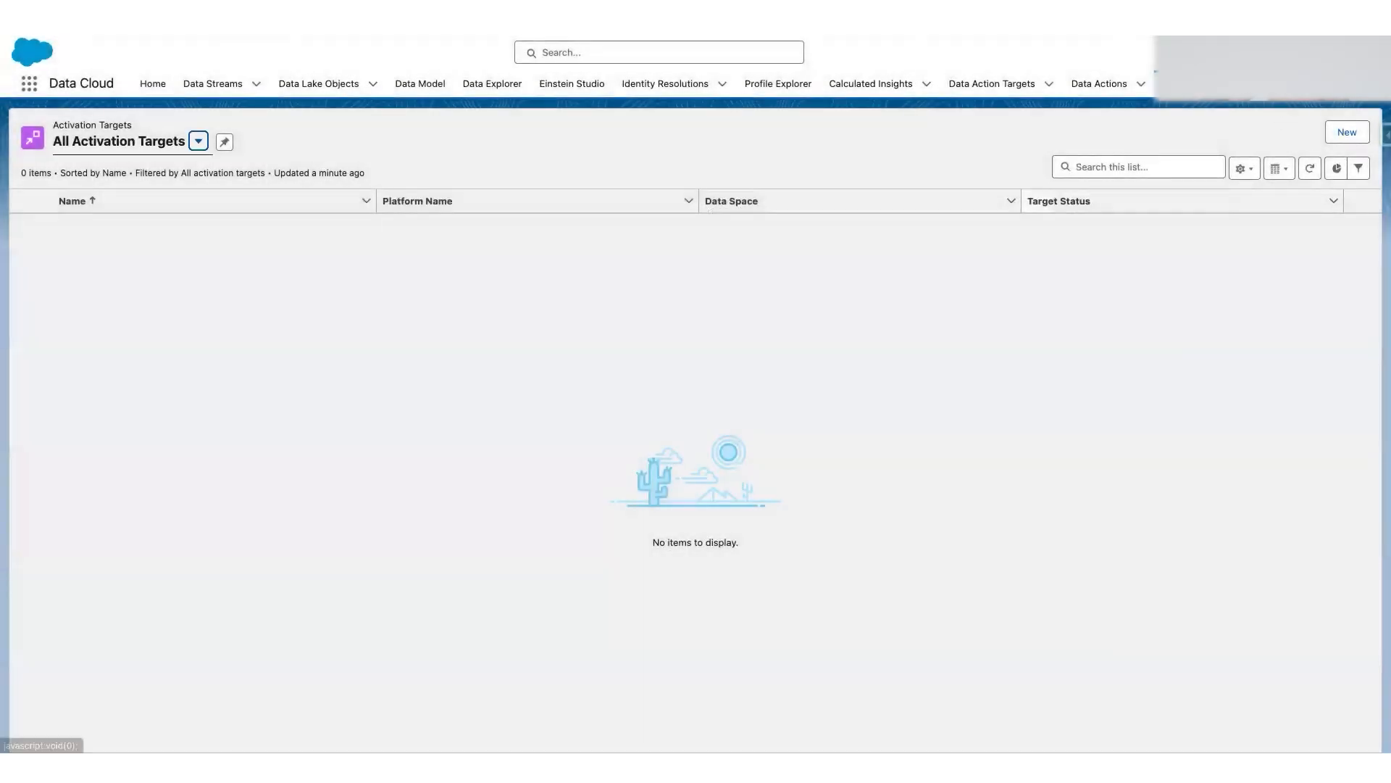
Step: Open Data Cloud Setup's Other Connectors page and check the connector method of the Amazon S3 connection
click(1316, 53)
click(1234, 174)
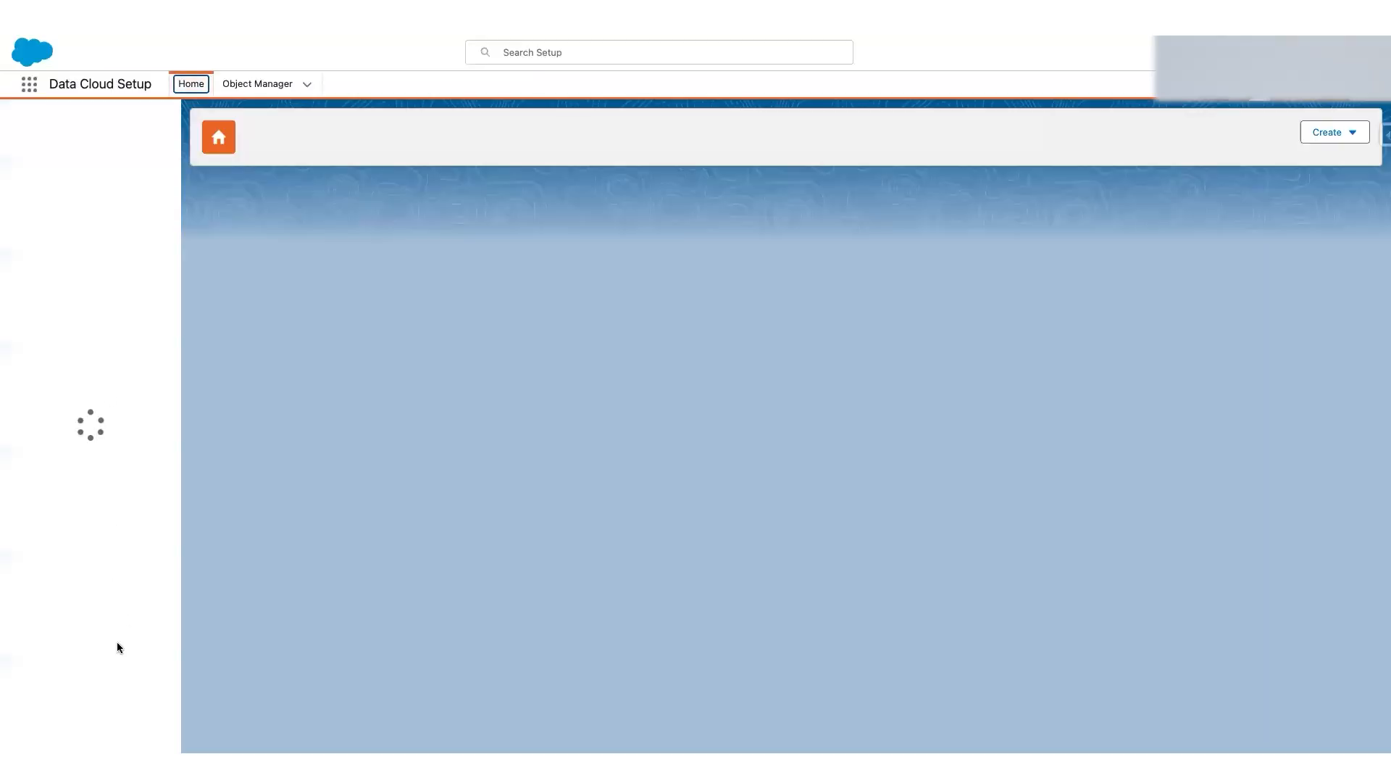
click(85, 636)
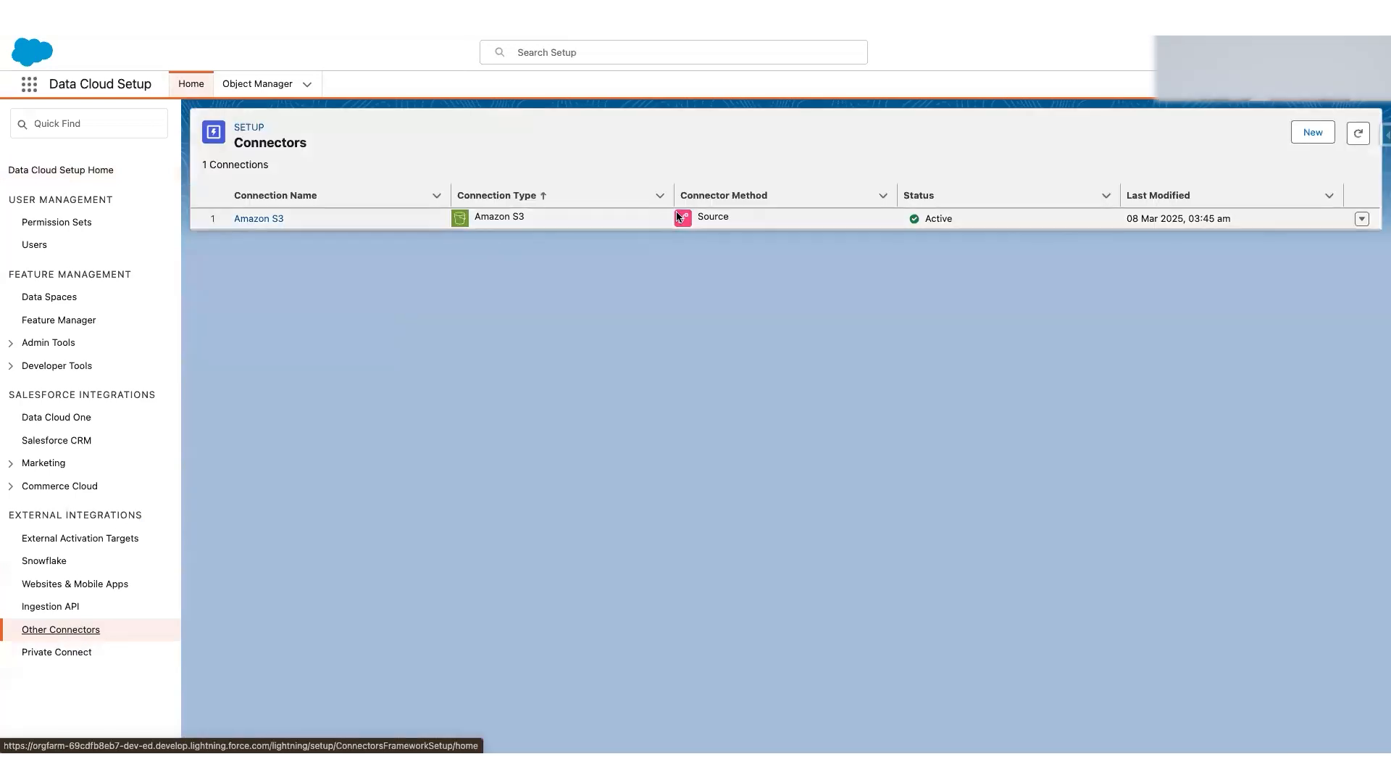
click(704, 216)
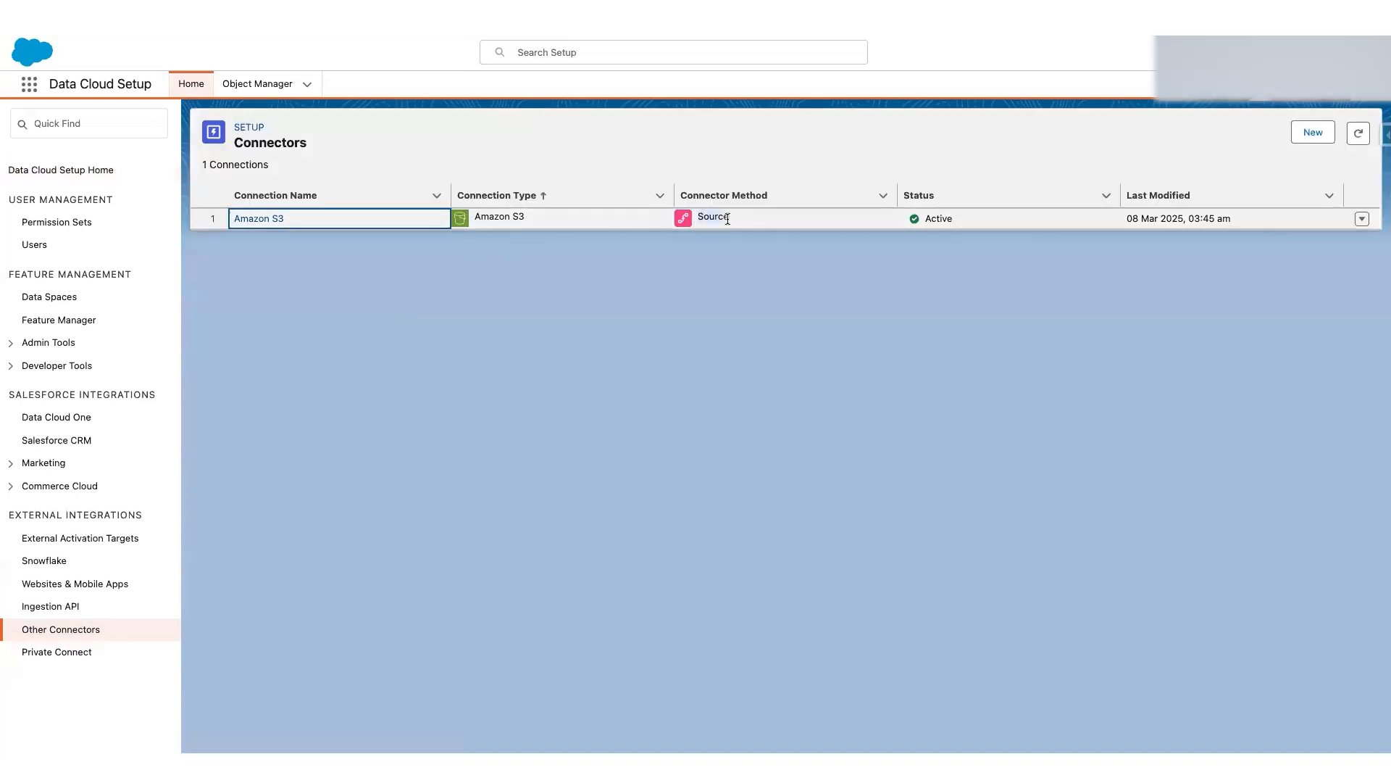
click(728, 218)
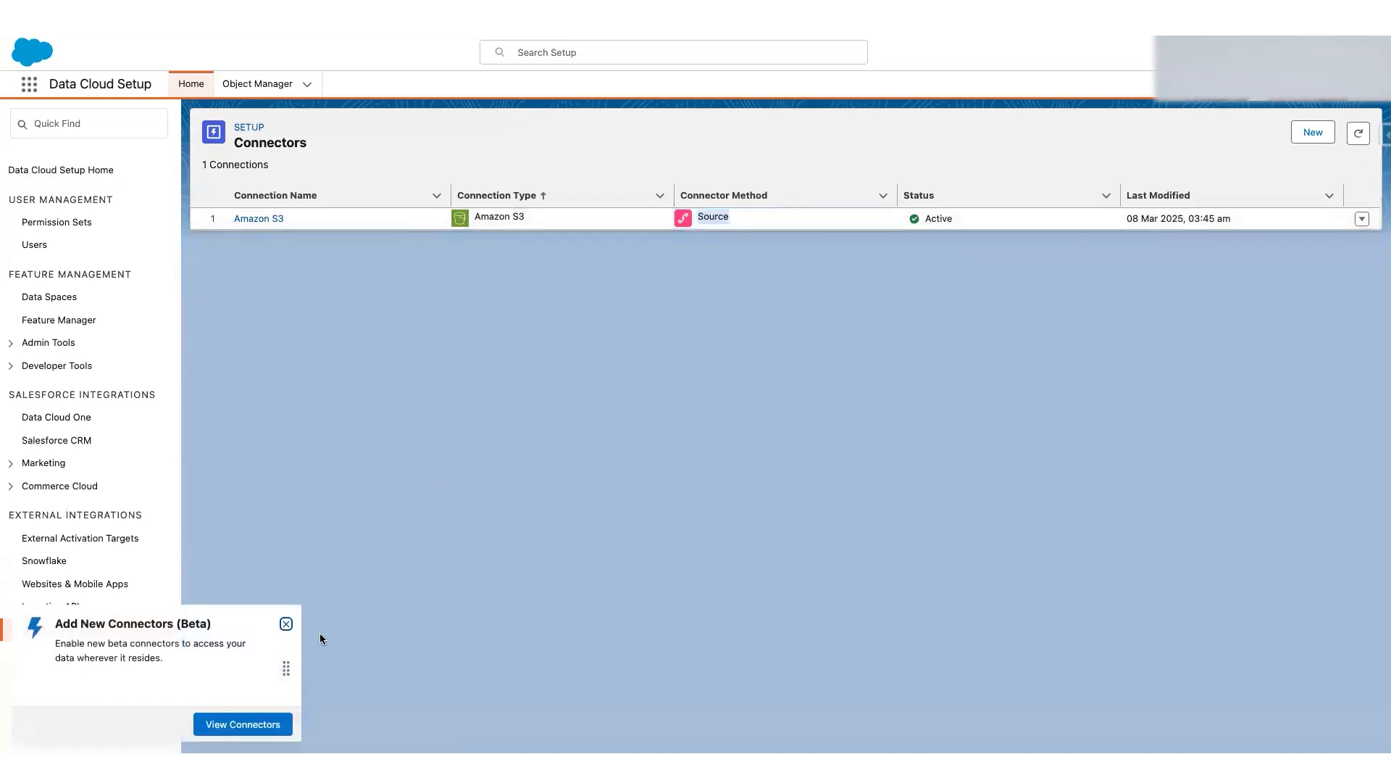
Step: Review the target types offered for a new connector and expand the Marketing and Commerce Cloud integrations
click(286, 623)
click(1310, 131)
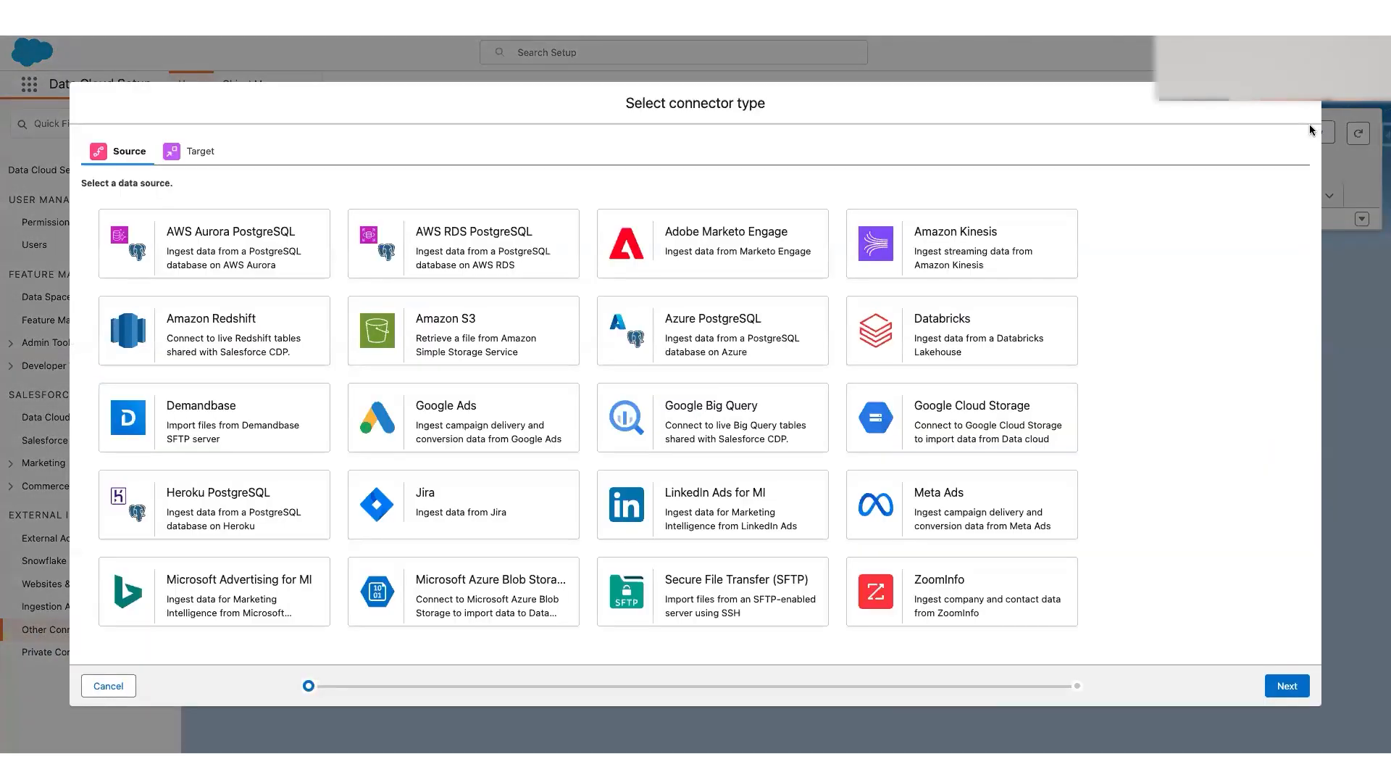
click(183, 155)
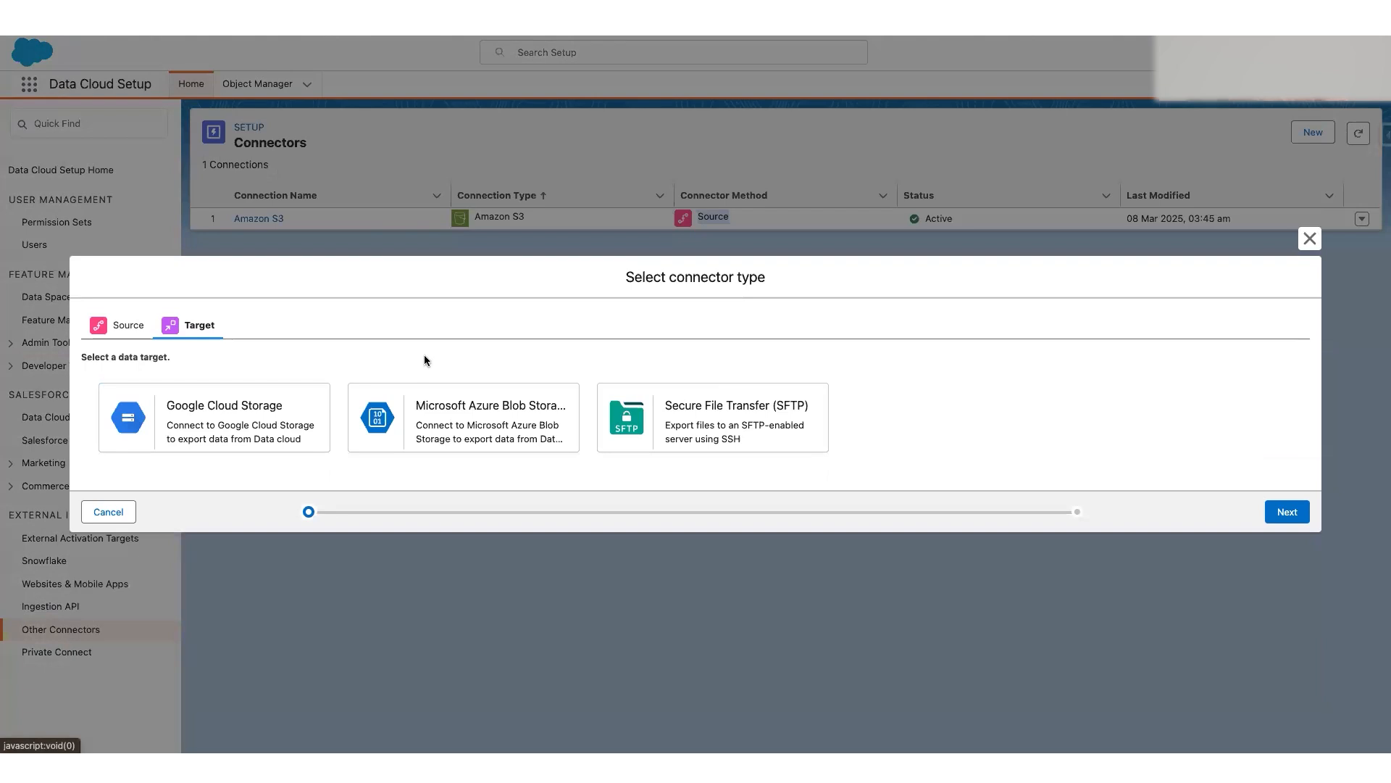
click(121, 516)
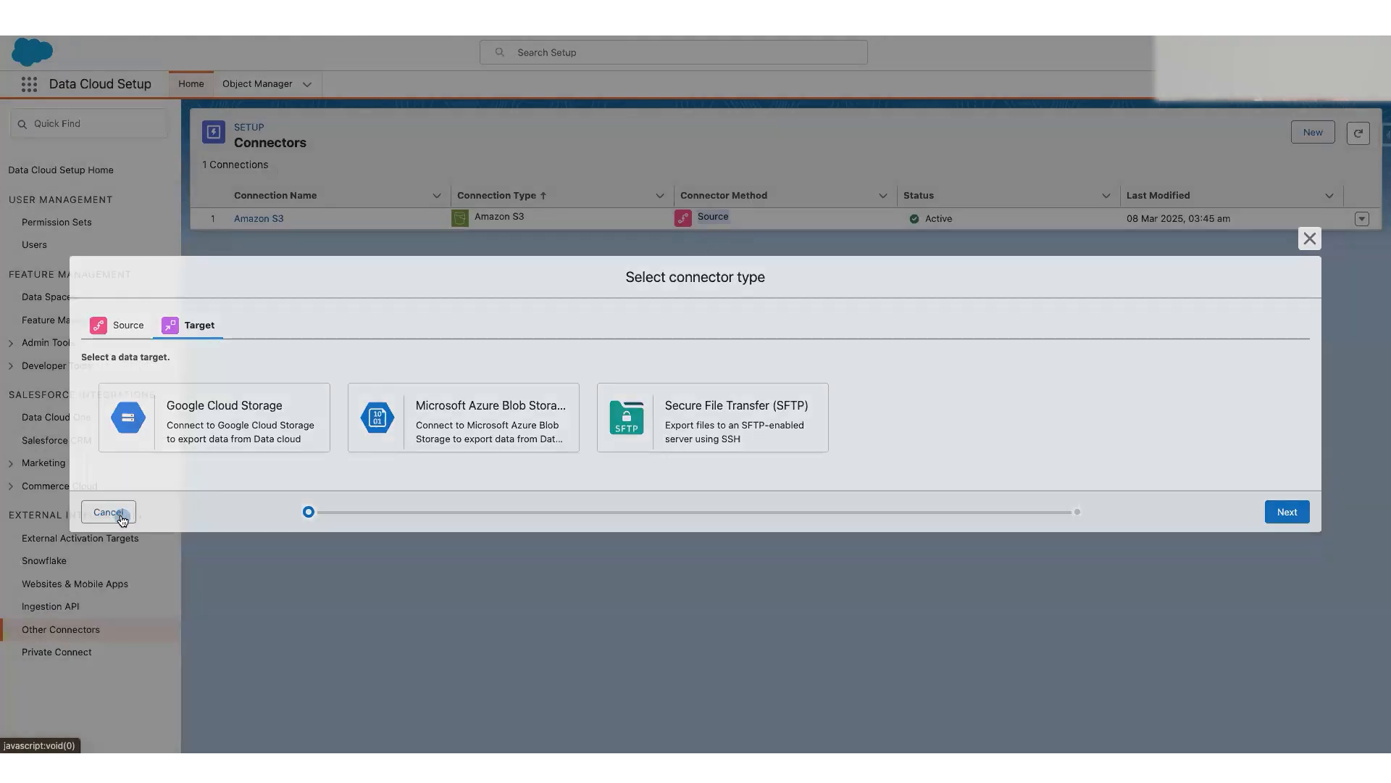
click(11, 463)
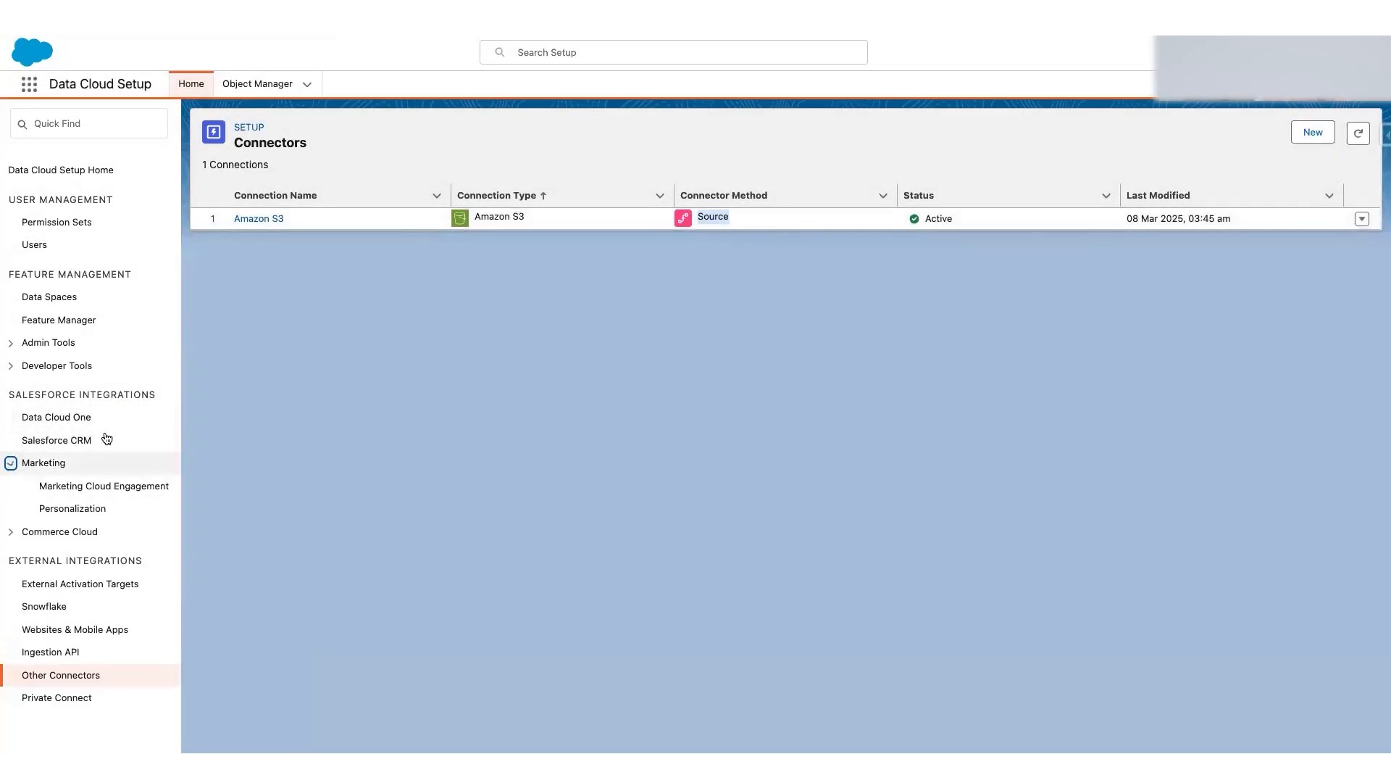
click(12, 534)
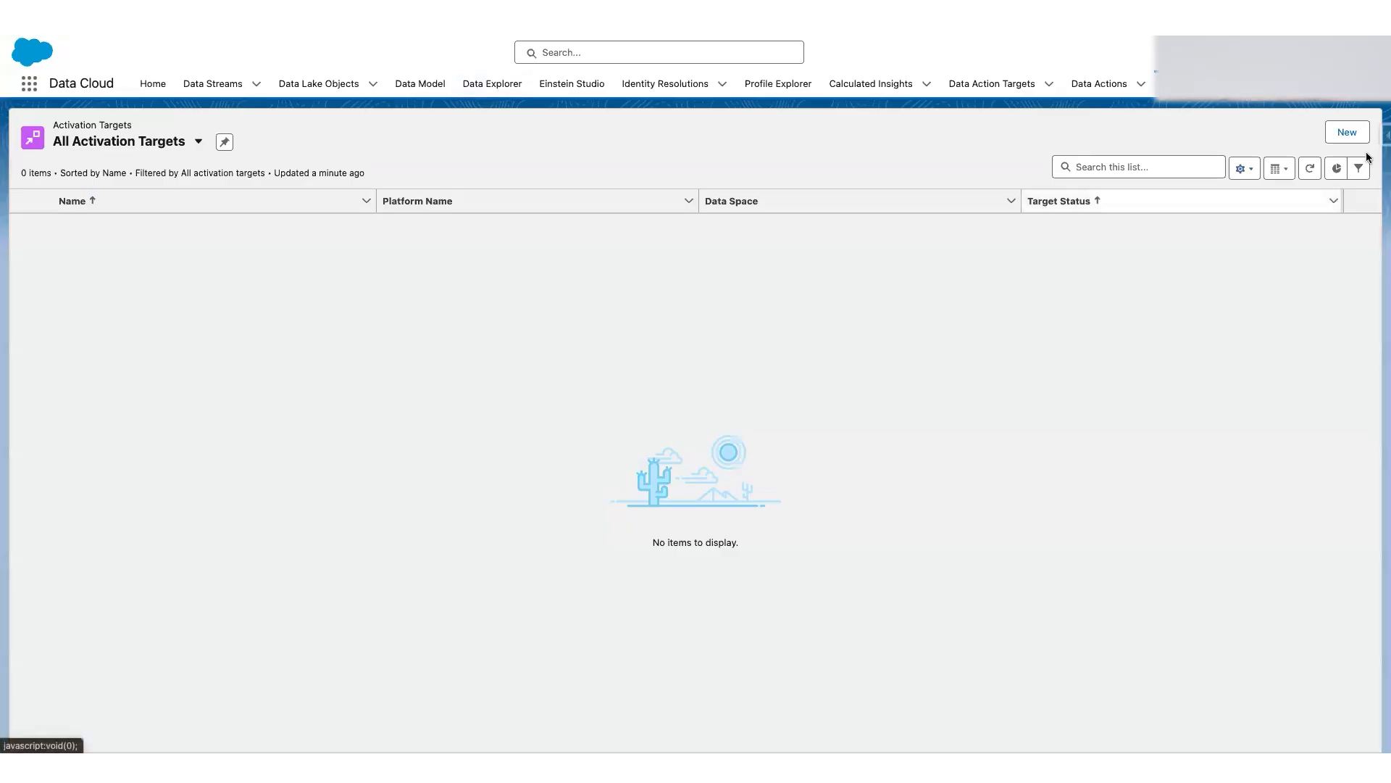
Step: Start a new activation target in Data Cloud using the AWS S3 file storage platform
click(1345, 136)
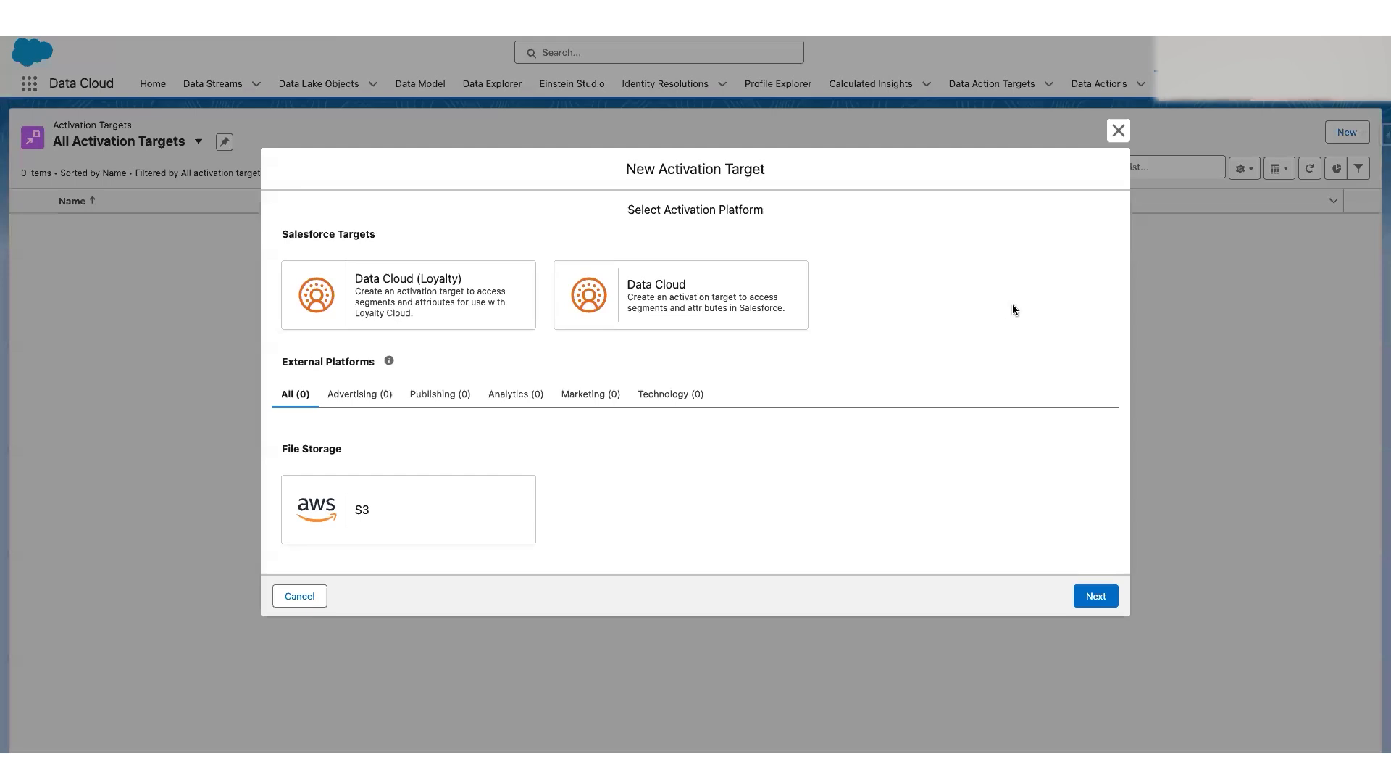
click(371, 536)
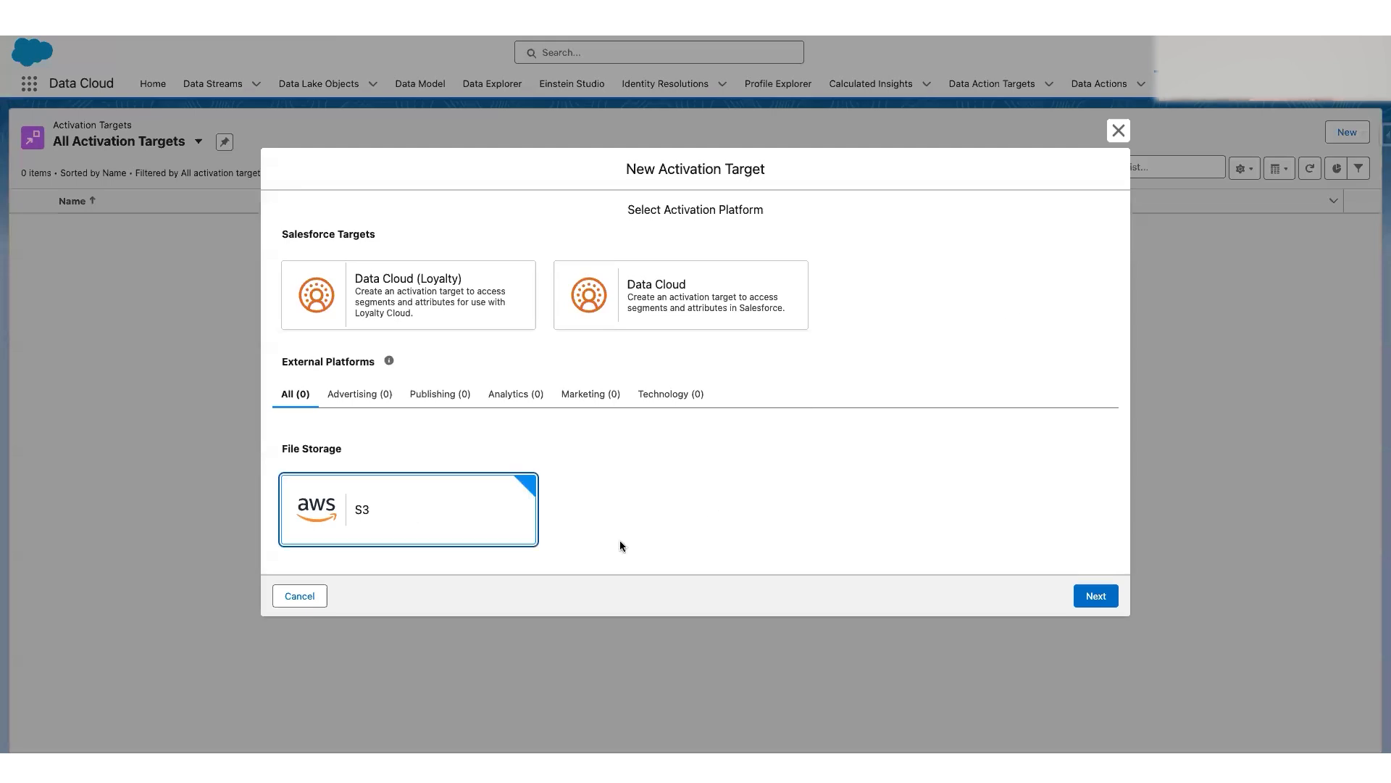
click(1088, 595)
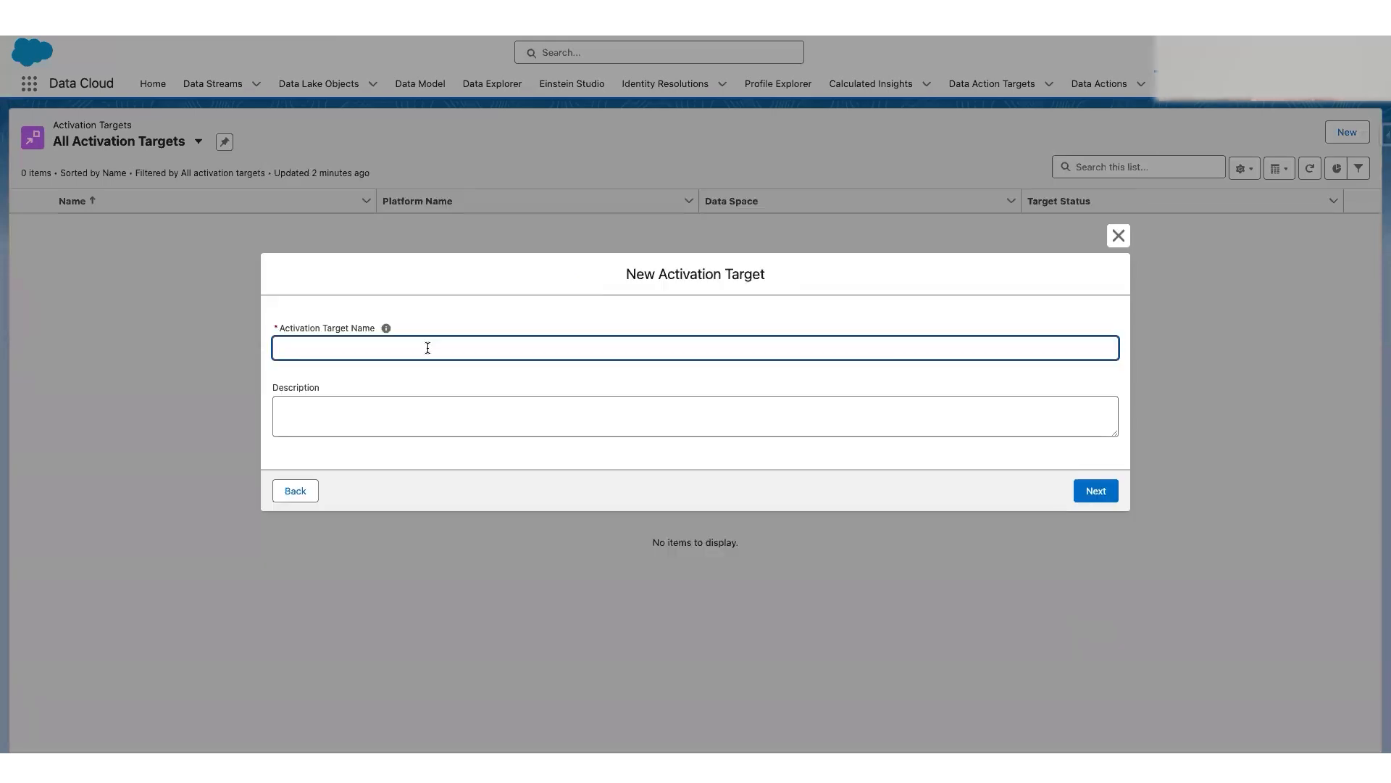
Step: Name the activation target "AWS S3 Target", leave its description empty and proceed to the bucket details
text(AWS S3 Target)
key(Tab)
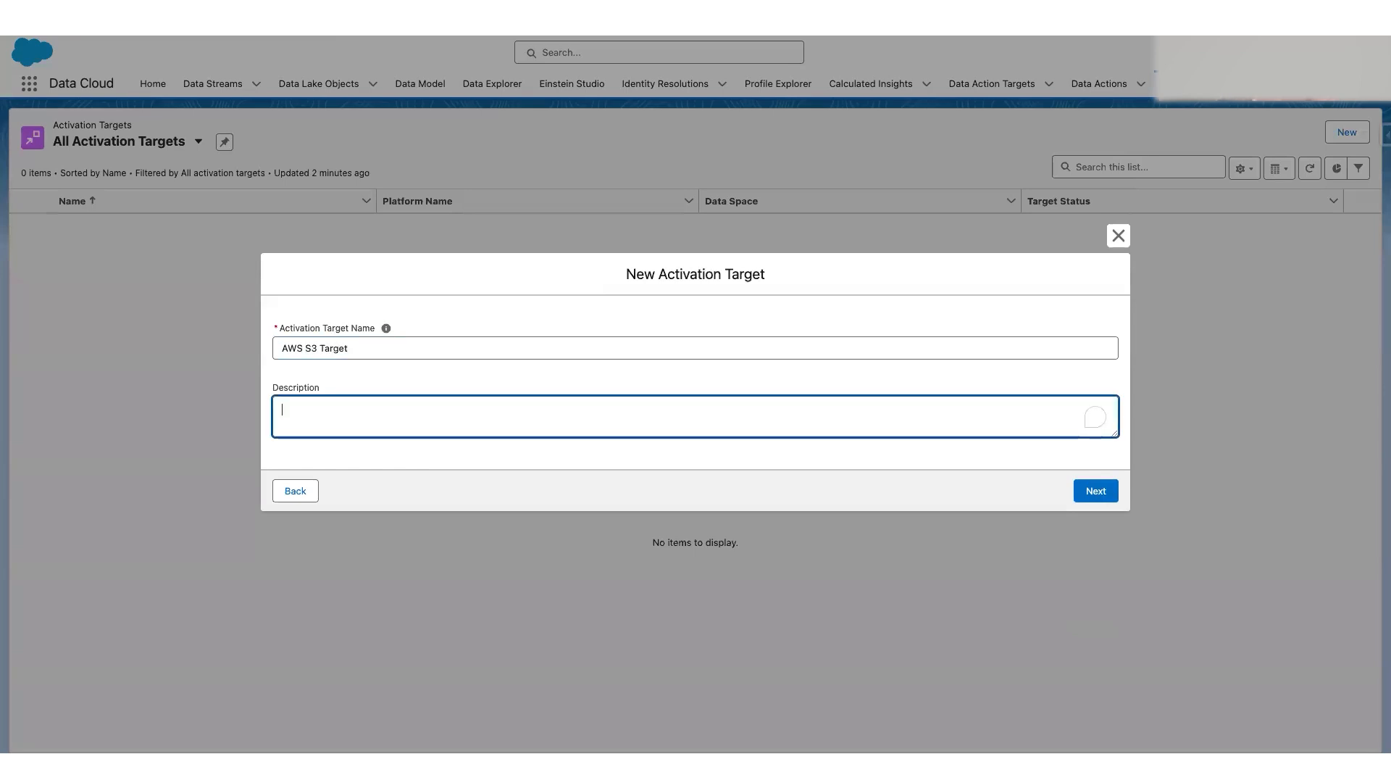
click(1084, 494)
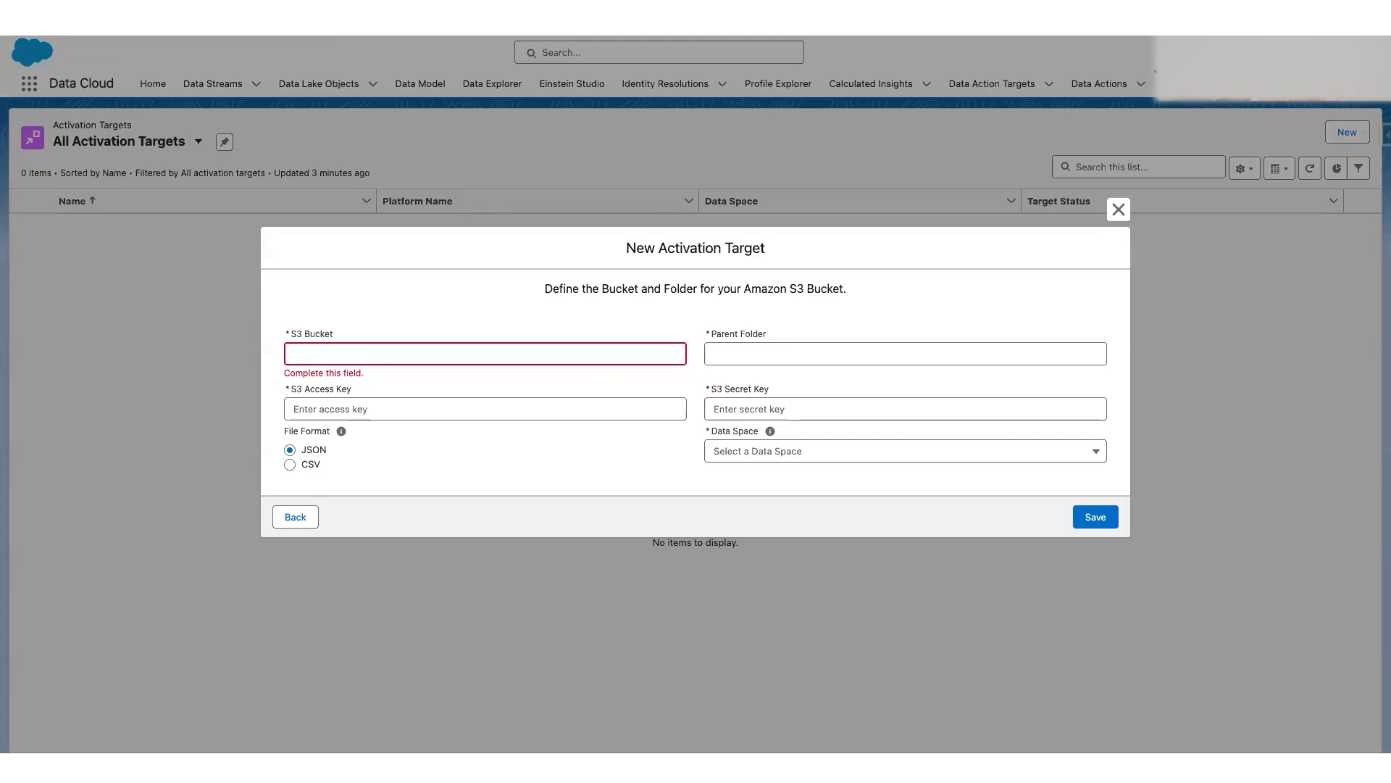
Step: Set the S3 bucket to datacloud-bootcamp-feb25 and the parent folder to /
click(394, 355)
text(datacloud-bootcamp-feb25)
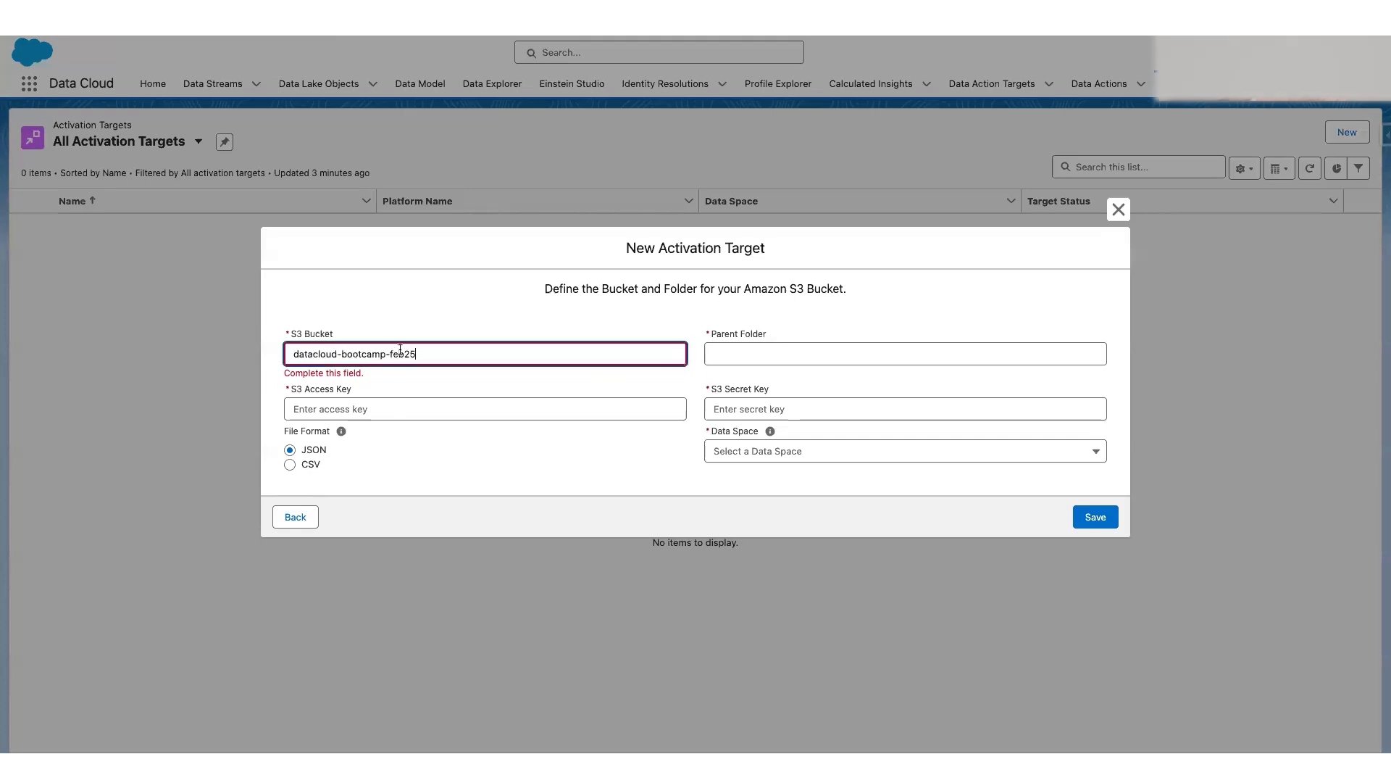
click(857, 353)
text(/)
click(385, 303)
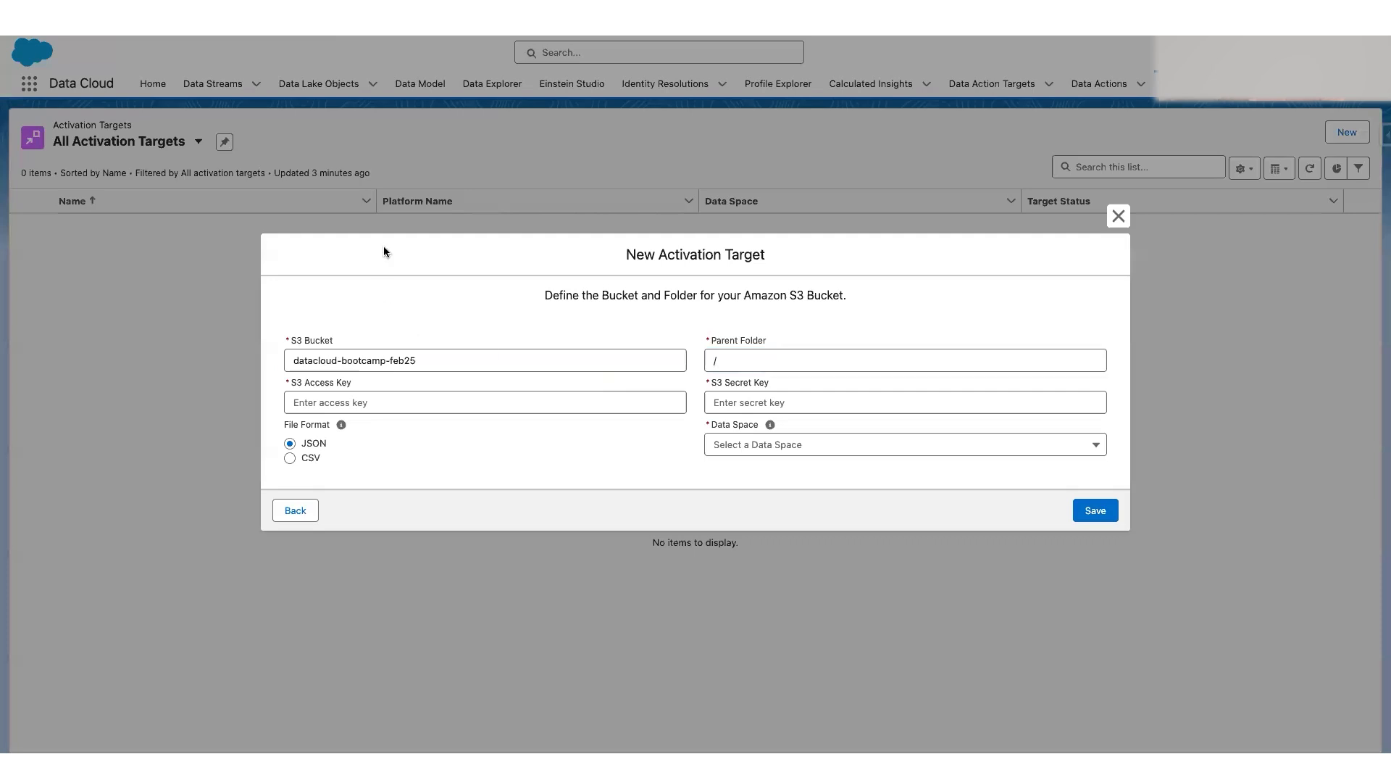
Step: Copy the access key ID from the Excel credentials sheet into the activation target's S3 Access Key field
key(ctrl+Left)
key(ctrl+Left)
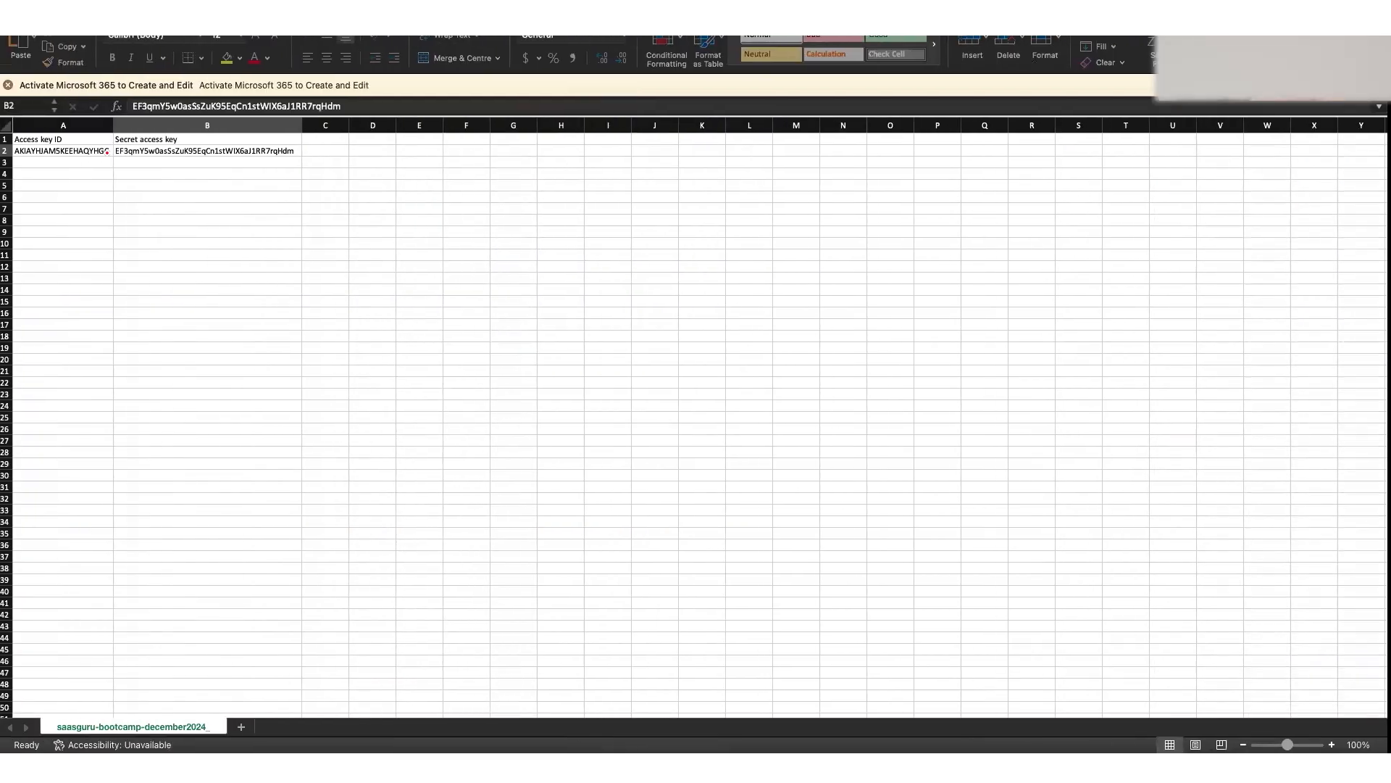
click(90, 150)
key(super+c)
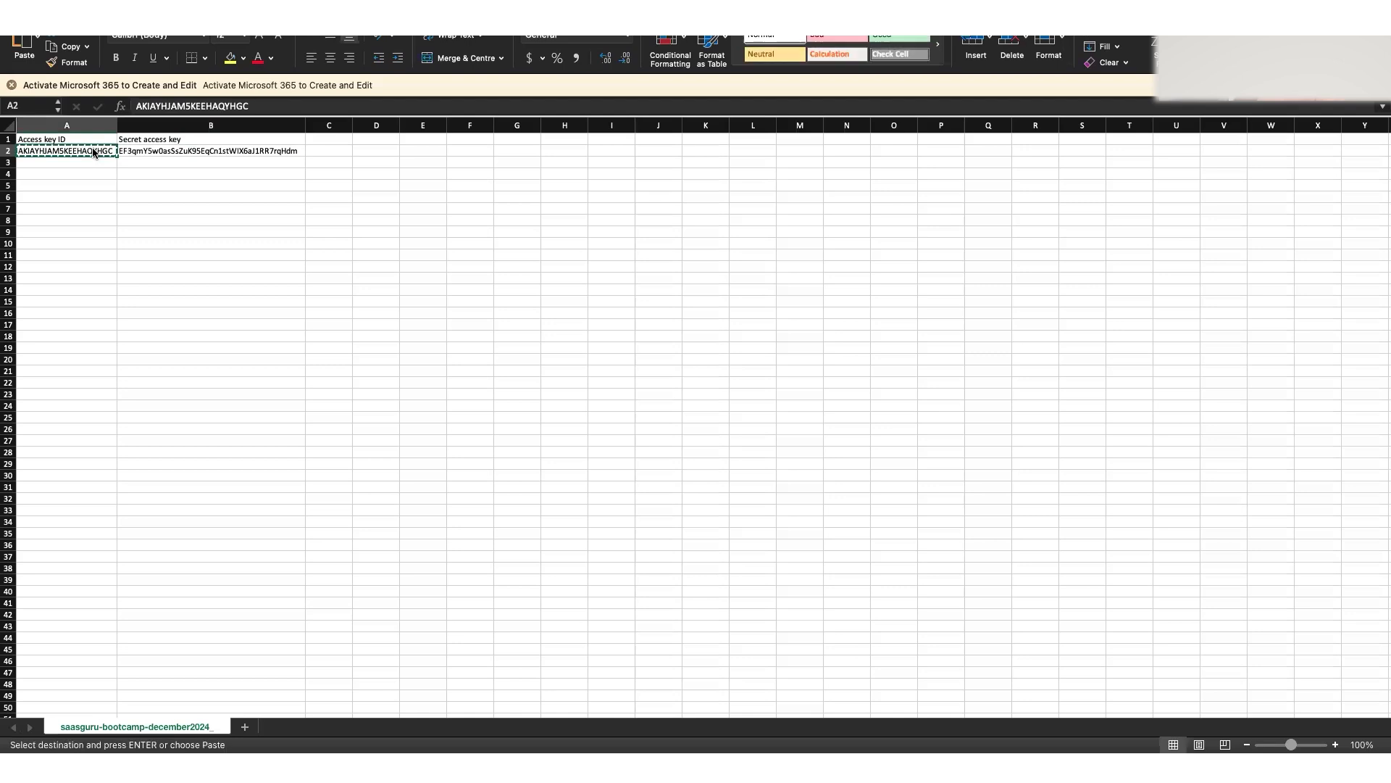
key(ctrl+Right)
key(ctrl+Right)
click(377, 396)
key(super+v)
key(Tab)
Step: Copy the secret access key from the Excel credentials sheet into the activation target's S3 Secret Key field
key(ctrl+Left)
key(ctrl+Left)
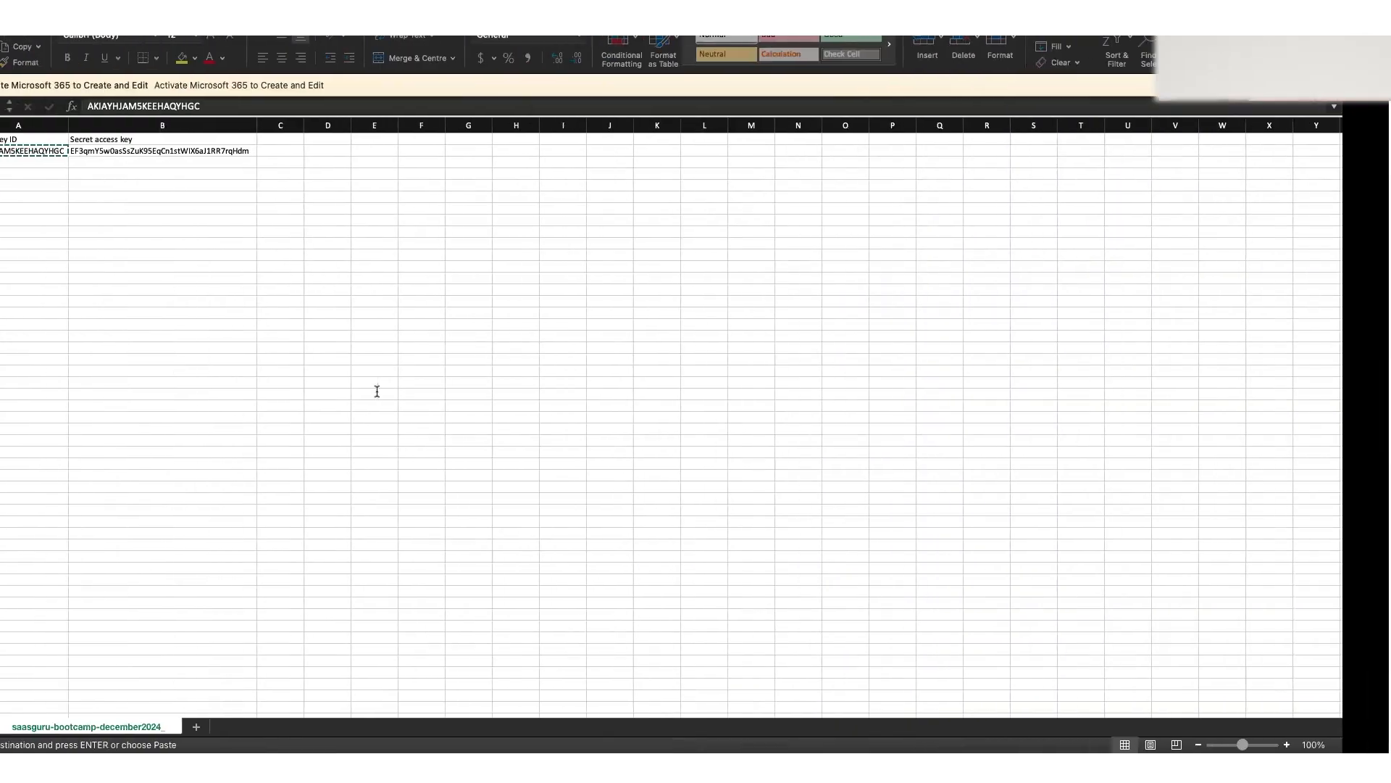
click(244, 151)
key(super+c)
key(ctrl+Right)
key(ctrl+Right)
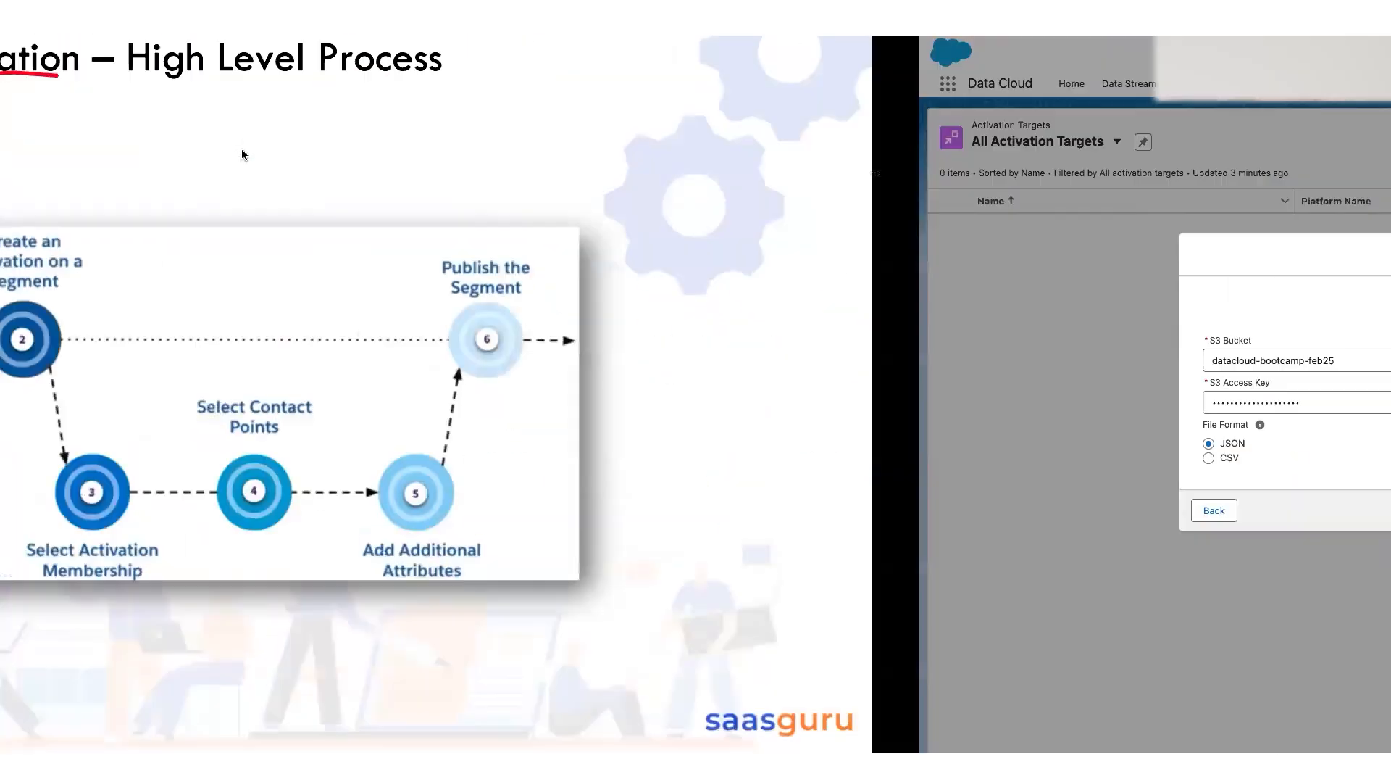
key(super+v)
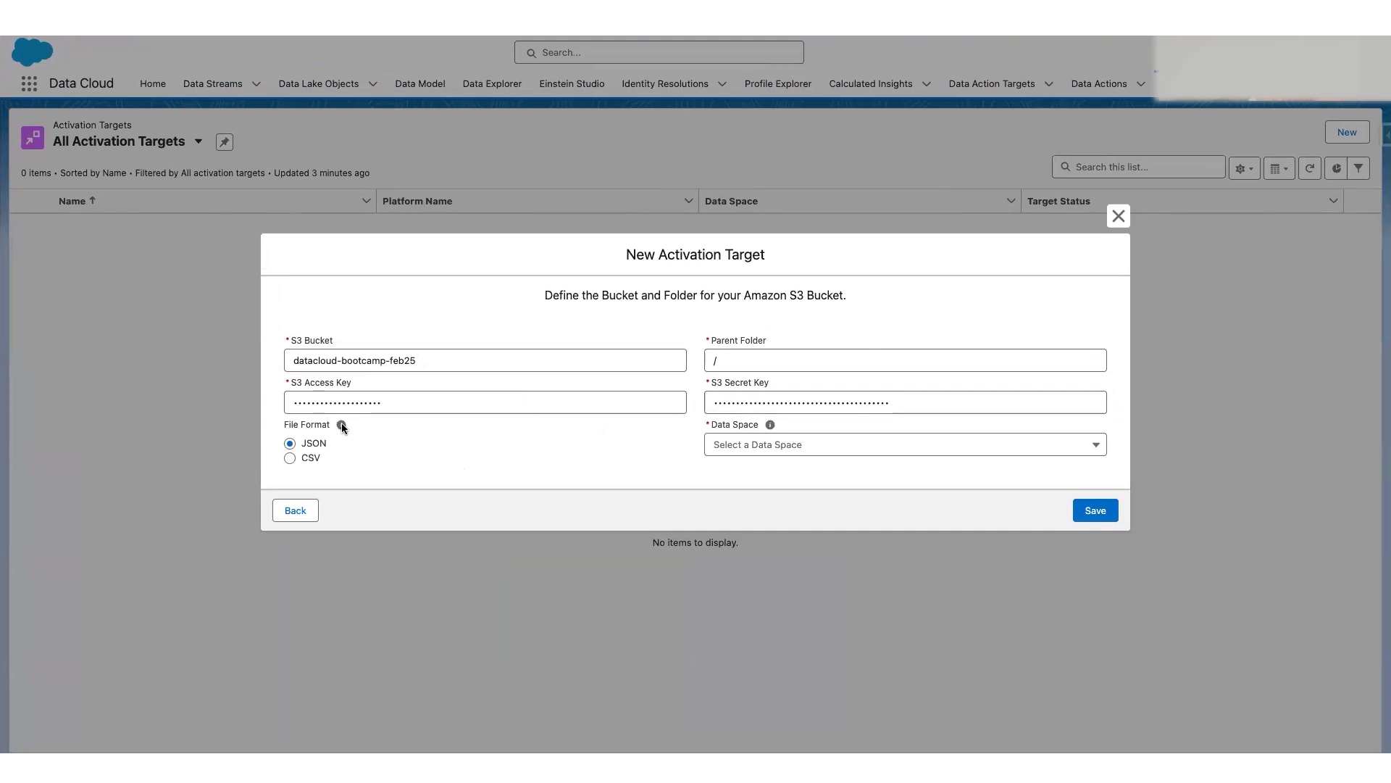
Step: Set the file format to CSV and the data space to default, and try to save the activation target
mouse_move(342, 431)
click(798, 449)
click(767, 468)
click(594, 459)
click(1108, 511)
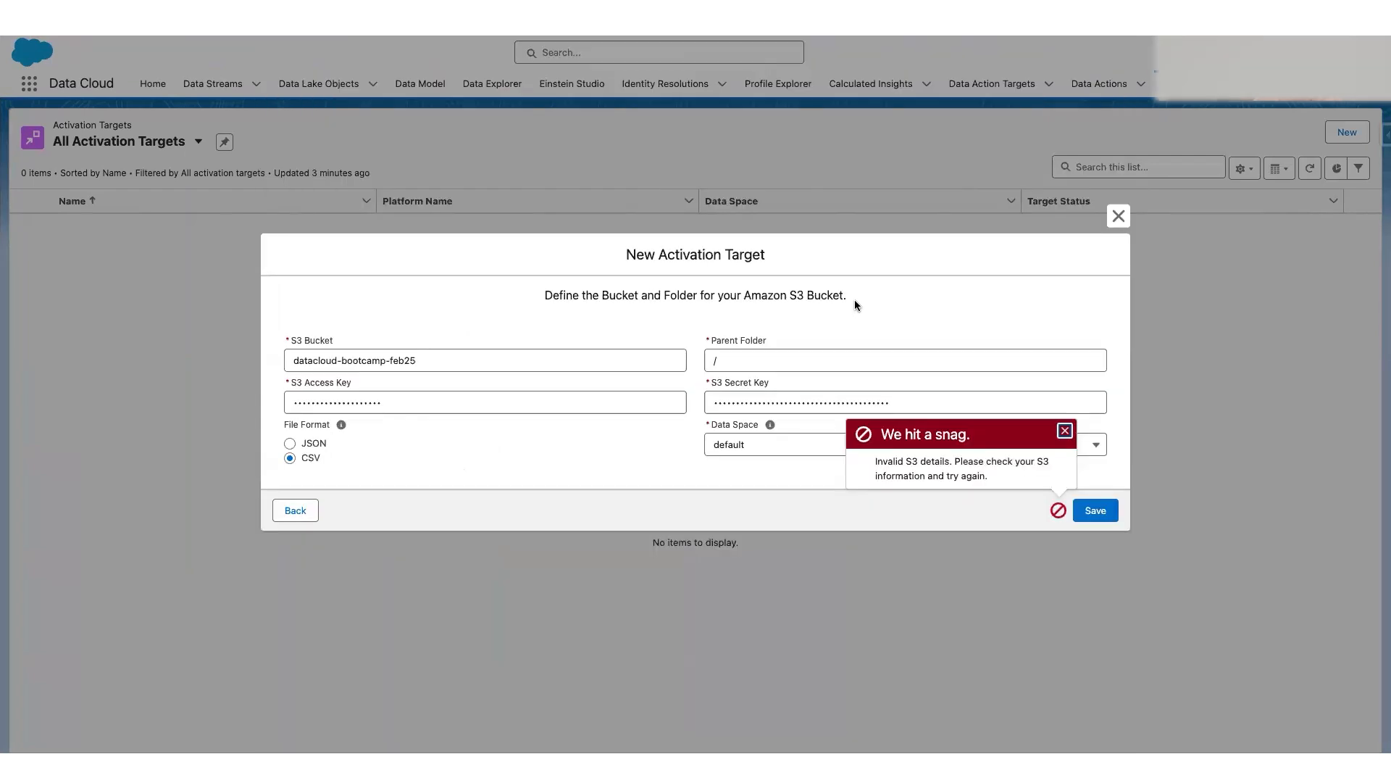
drag(899, 464, 994, 477)
click(916, 464)
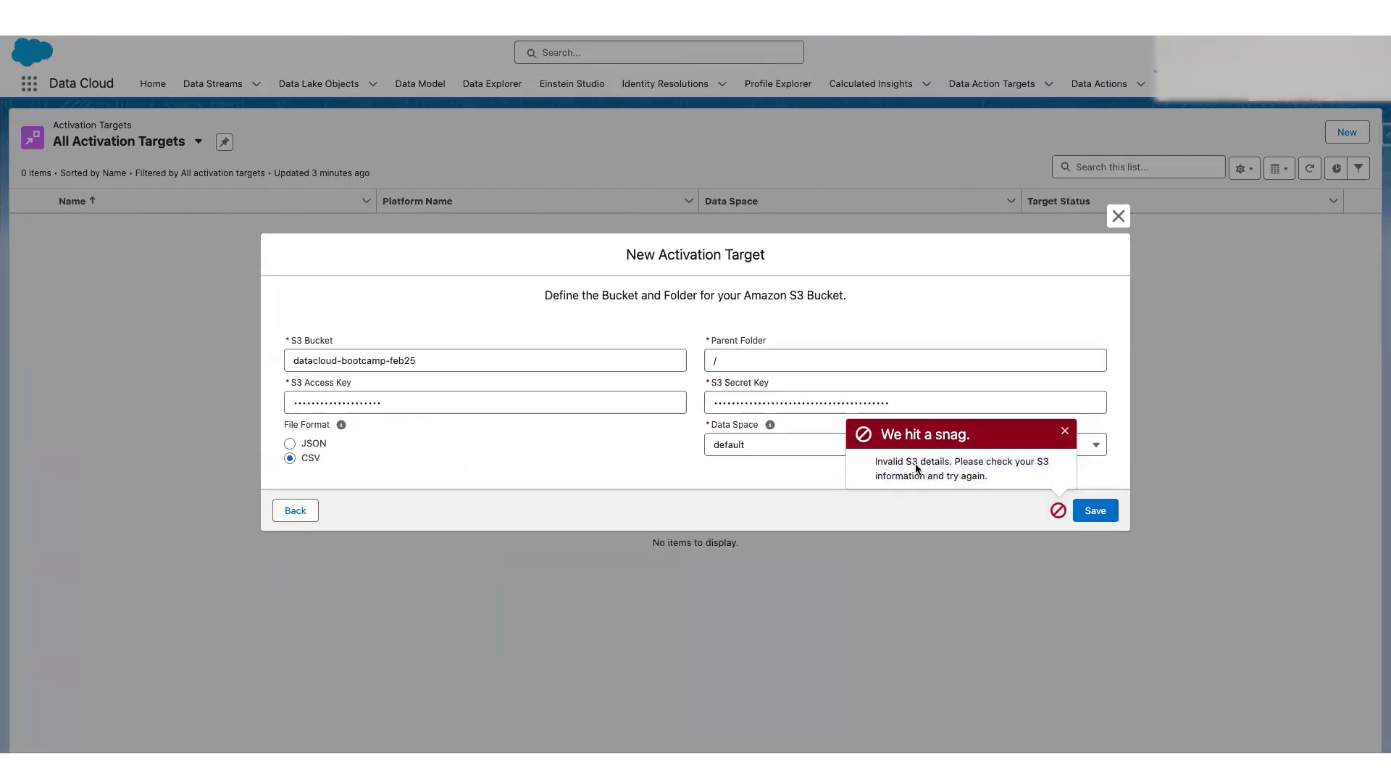
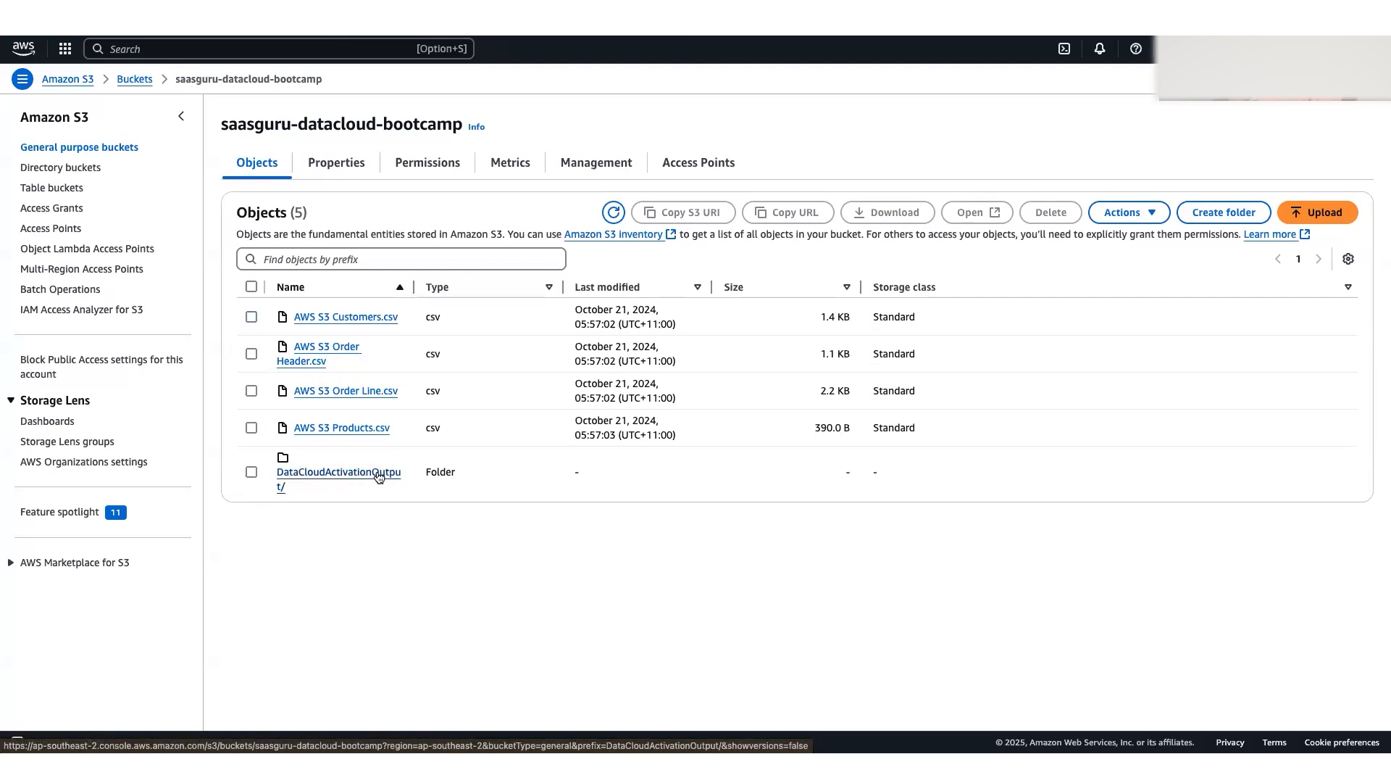
Step: Browse the DataCloudActivationOutput/Salesforce-c360-Segments/2024/11/10 folders and return to the root of the saasguru-datacloud-bootcamp bucket
click(376, 477)
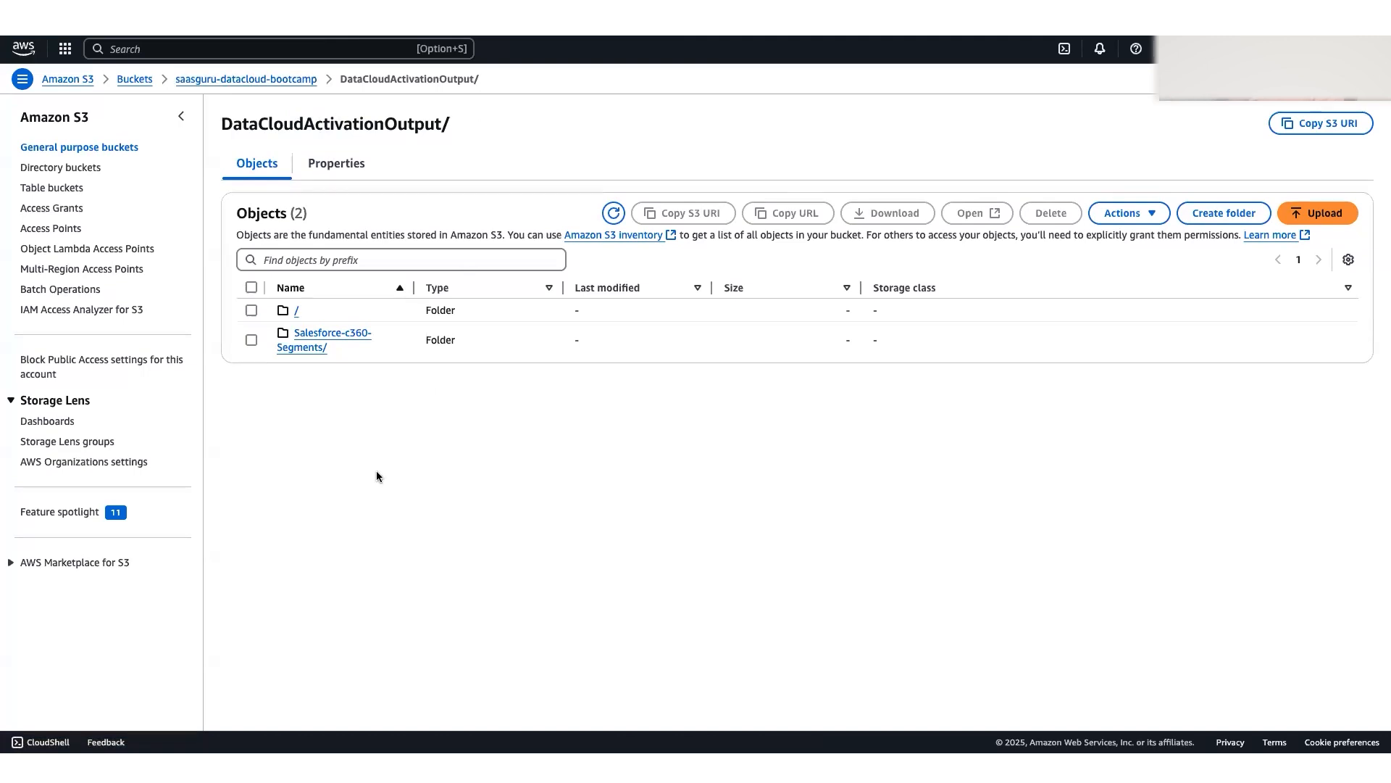
click(320, 334)
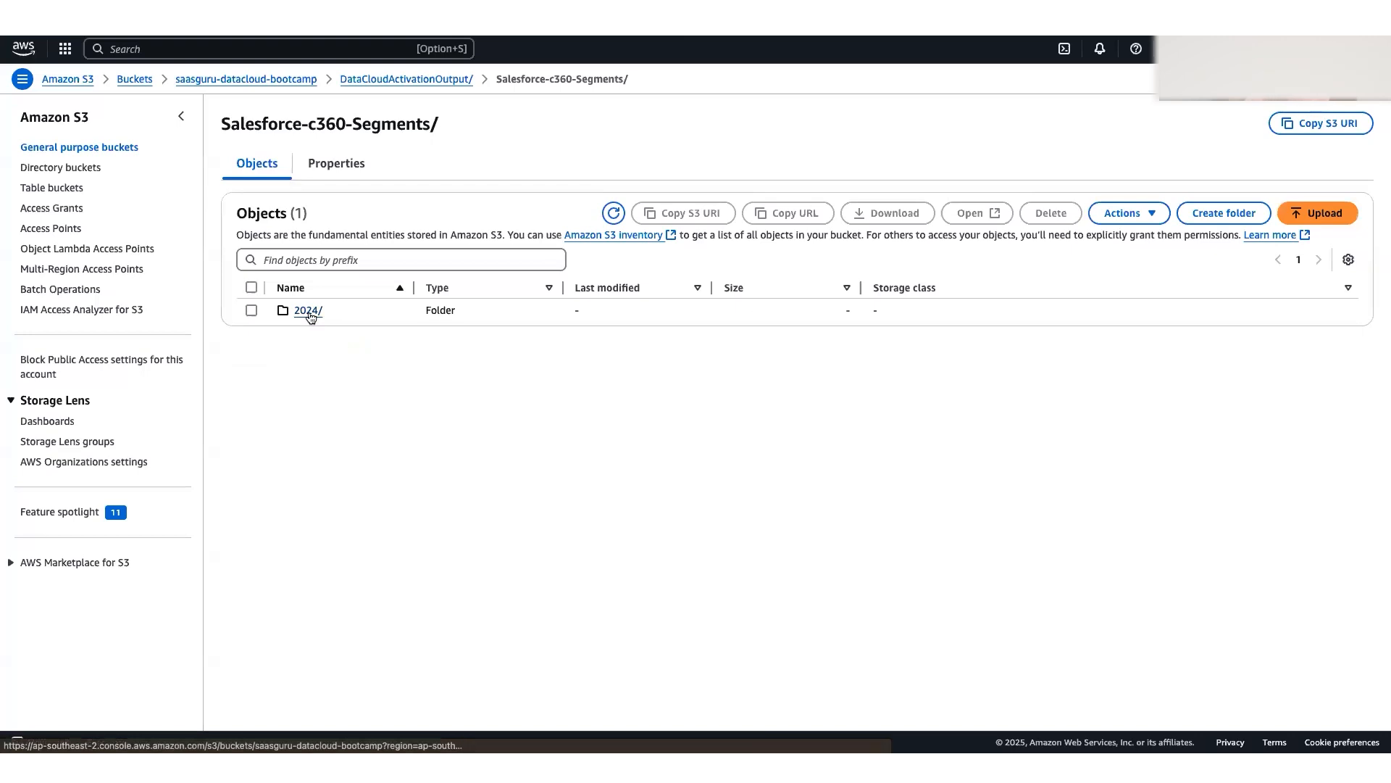
click(309, 312)
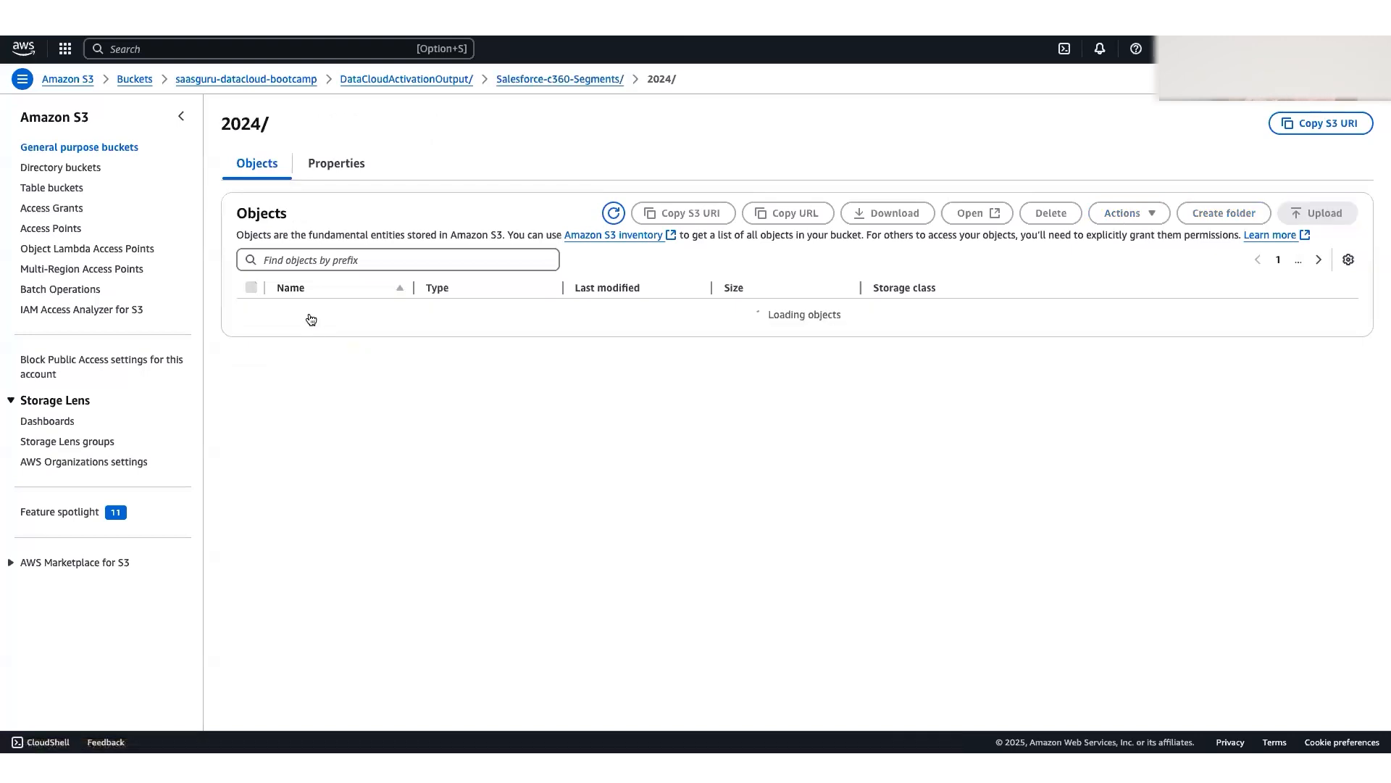
click(303, 313)
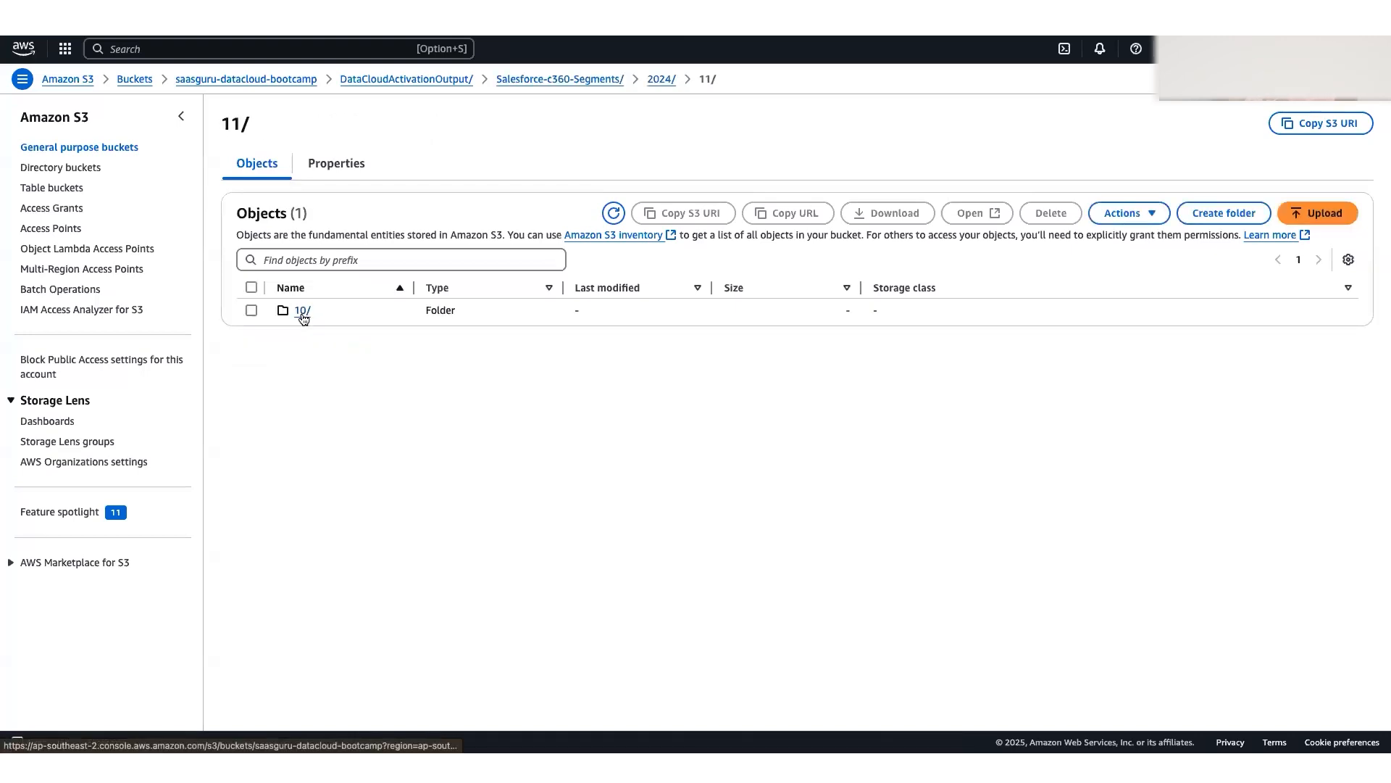
click(303, 312)
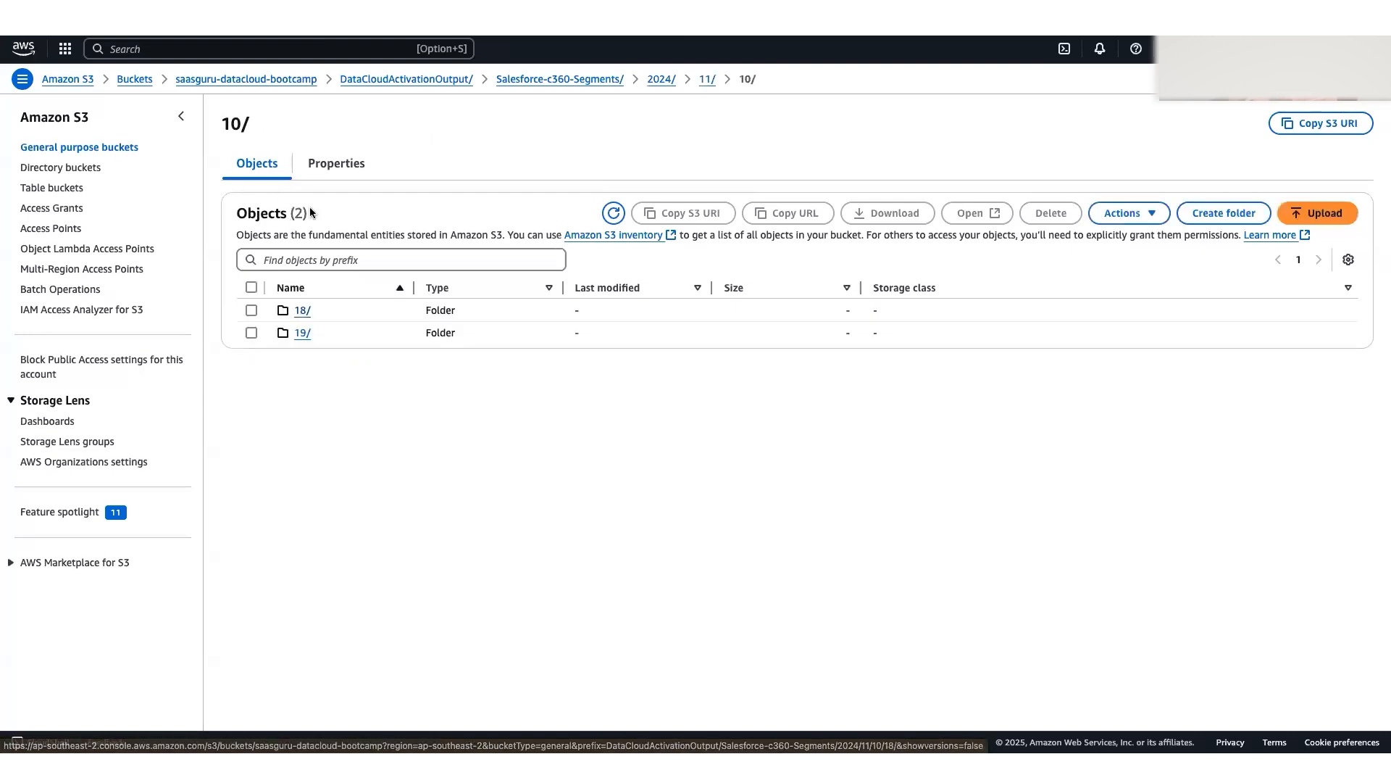
click(540, 81)
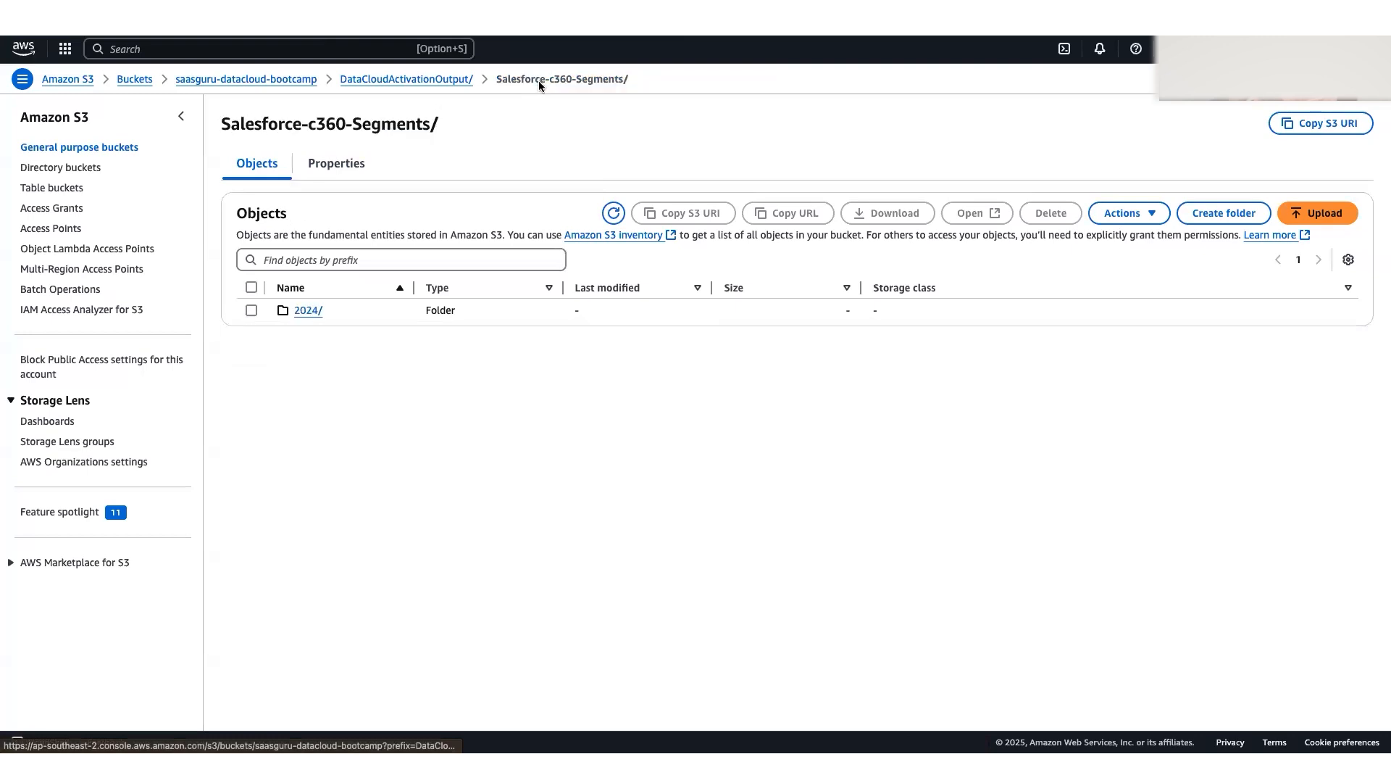
click(279, 81)
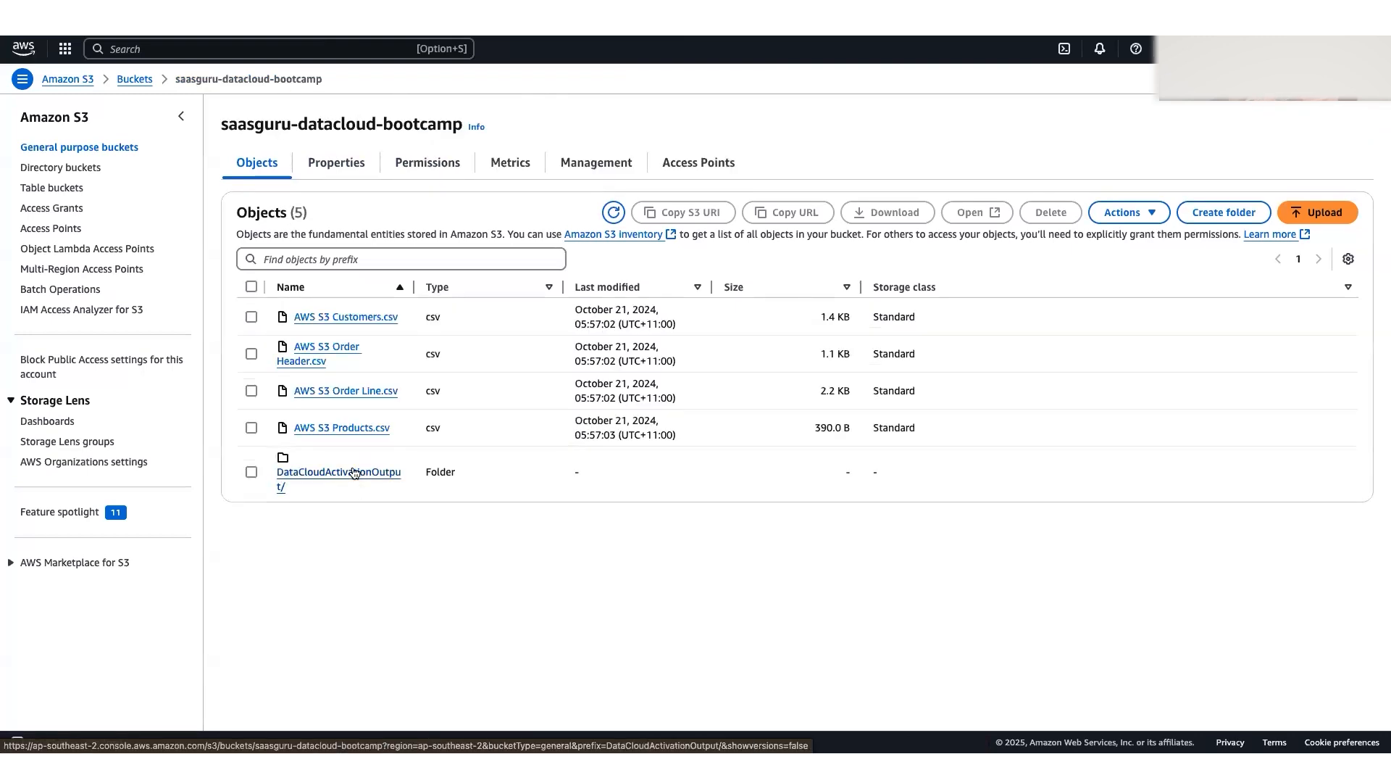
Step: Open folder 18 under DataCloudActivationOutput/Salesforce-c360-Segments/2024/11/10 in the bucket
click(355, 473)
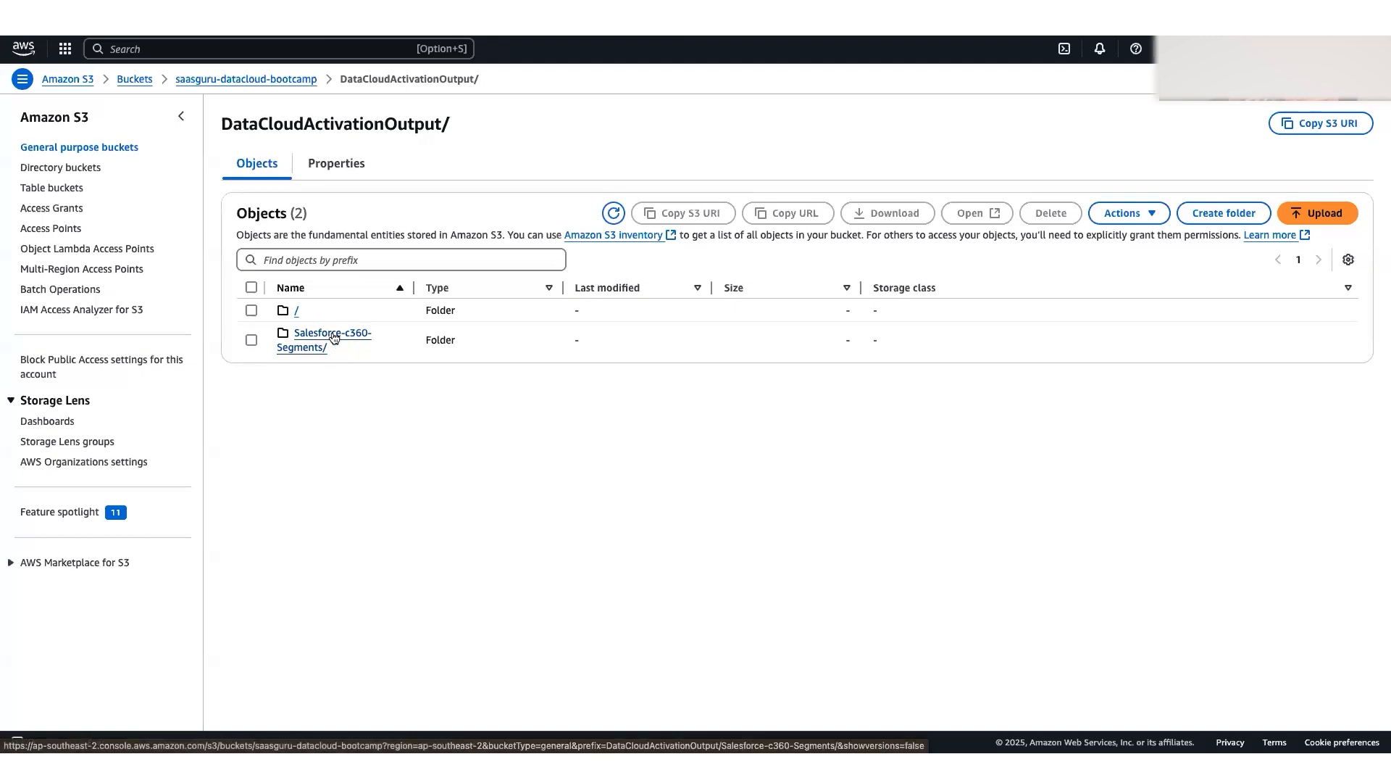
click(333, 337)
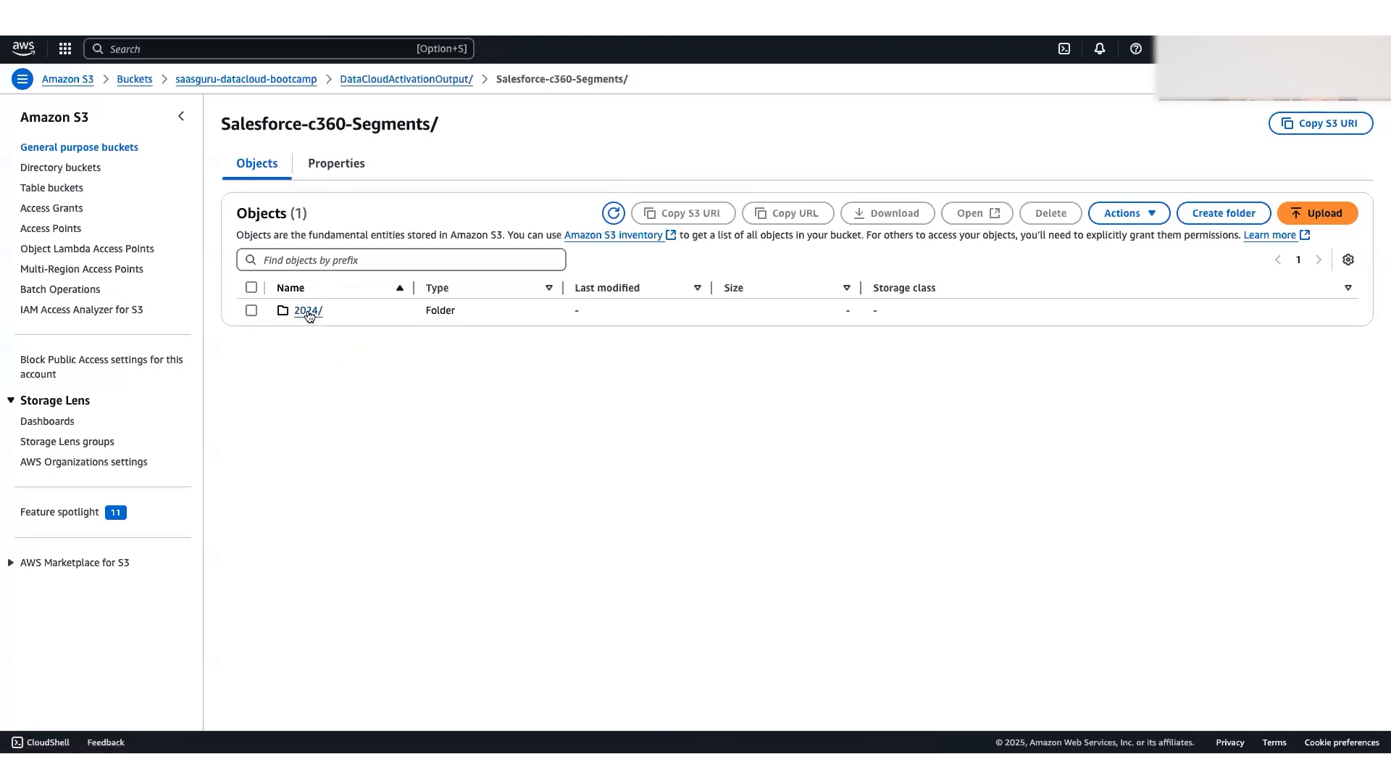
click(308, 312)
click(301, 312)
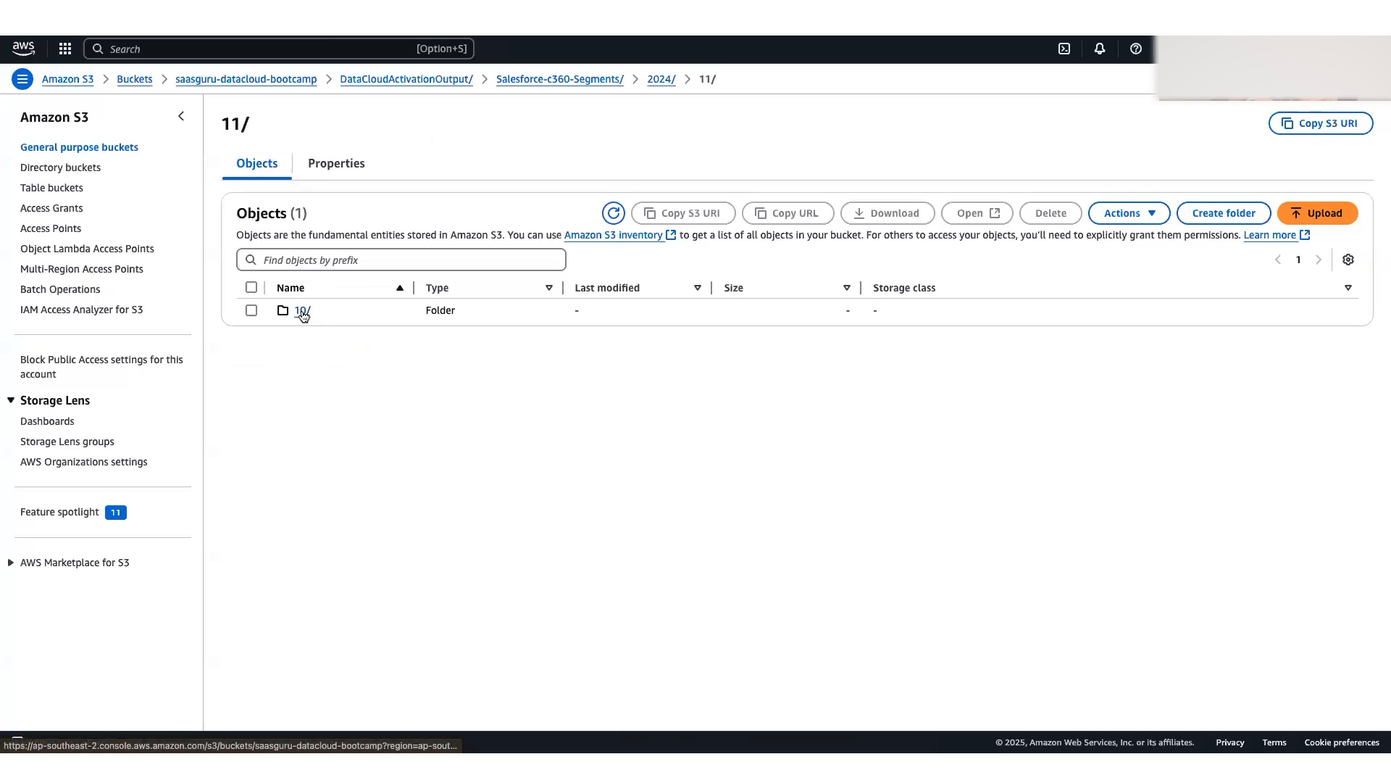
click(302, 311)
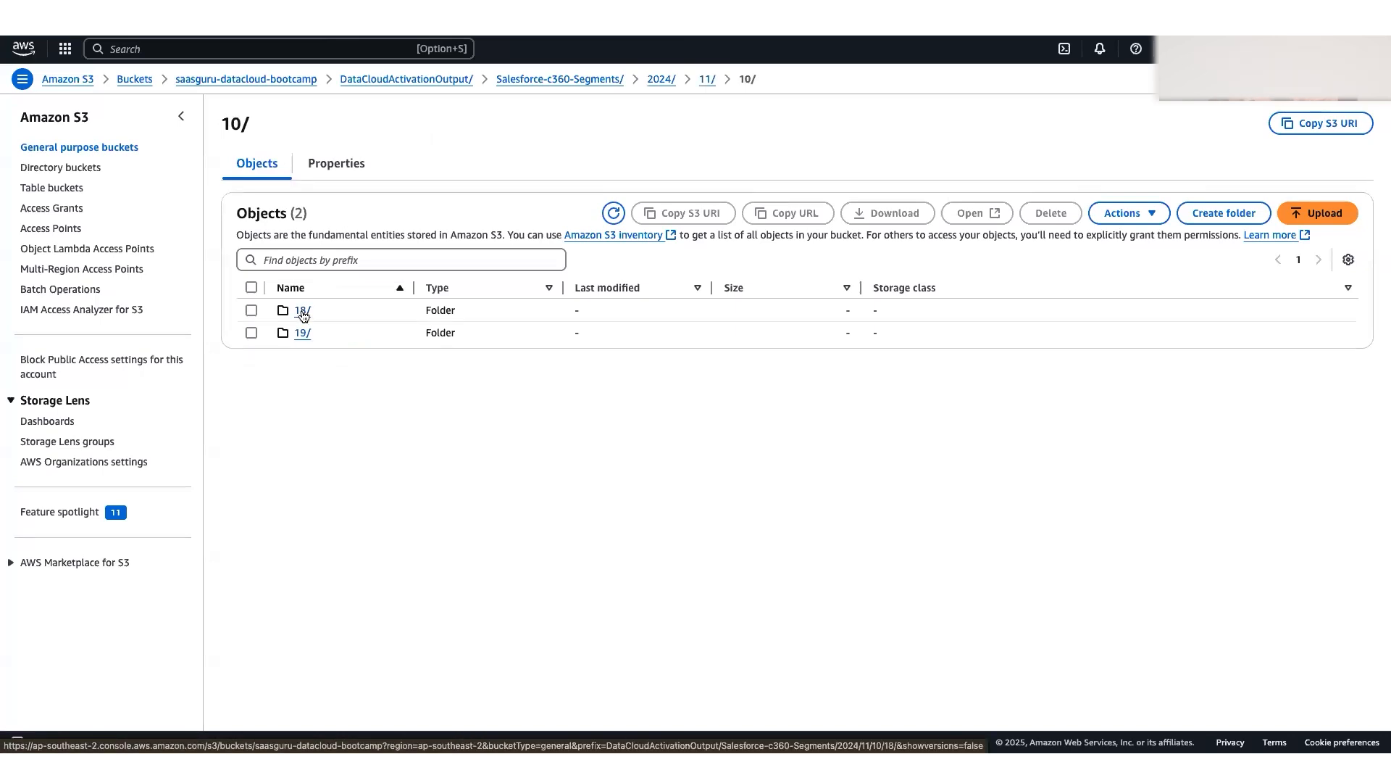
click(303, 313)
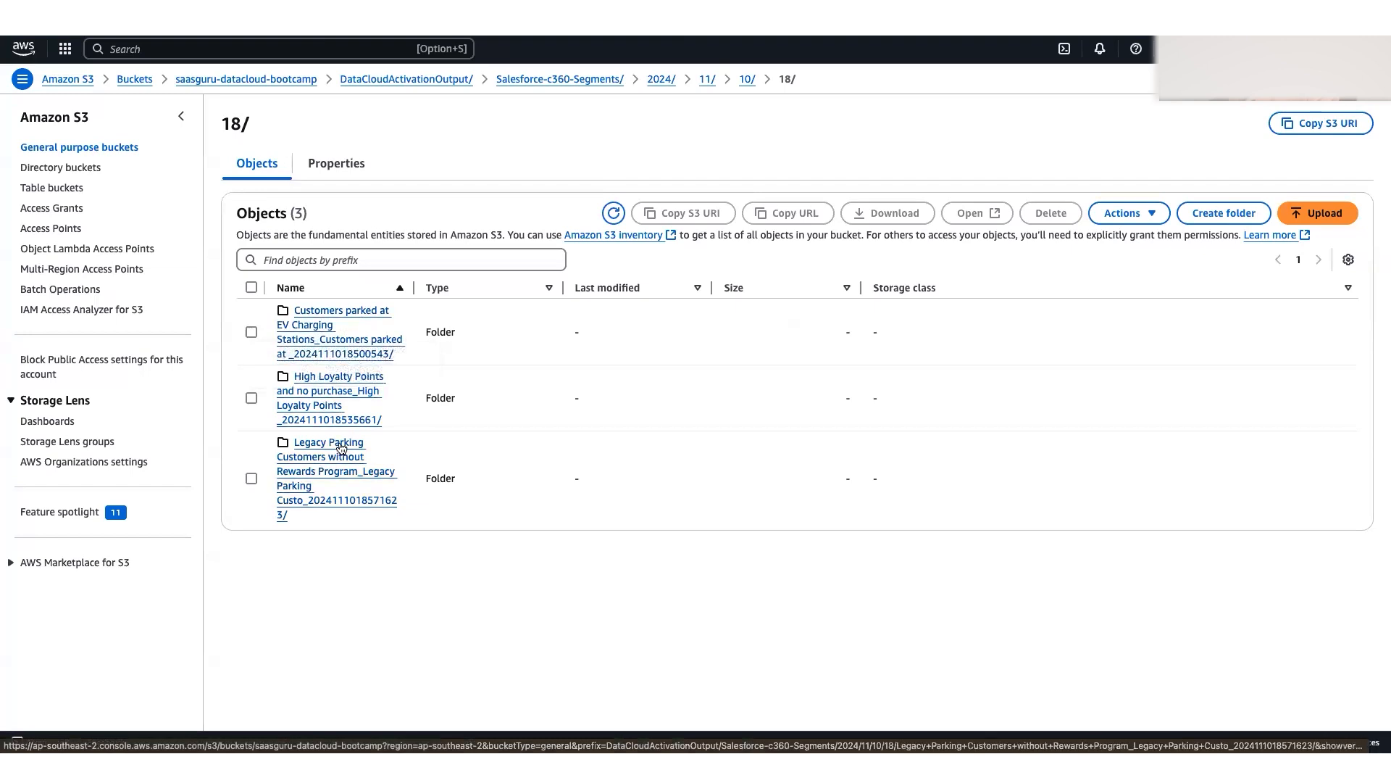
Step: Download the CSV file from the "Customers parked at EV Charging Stations" folder
click(319, 339)
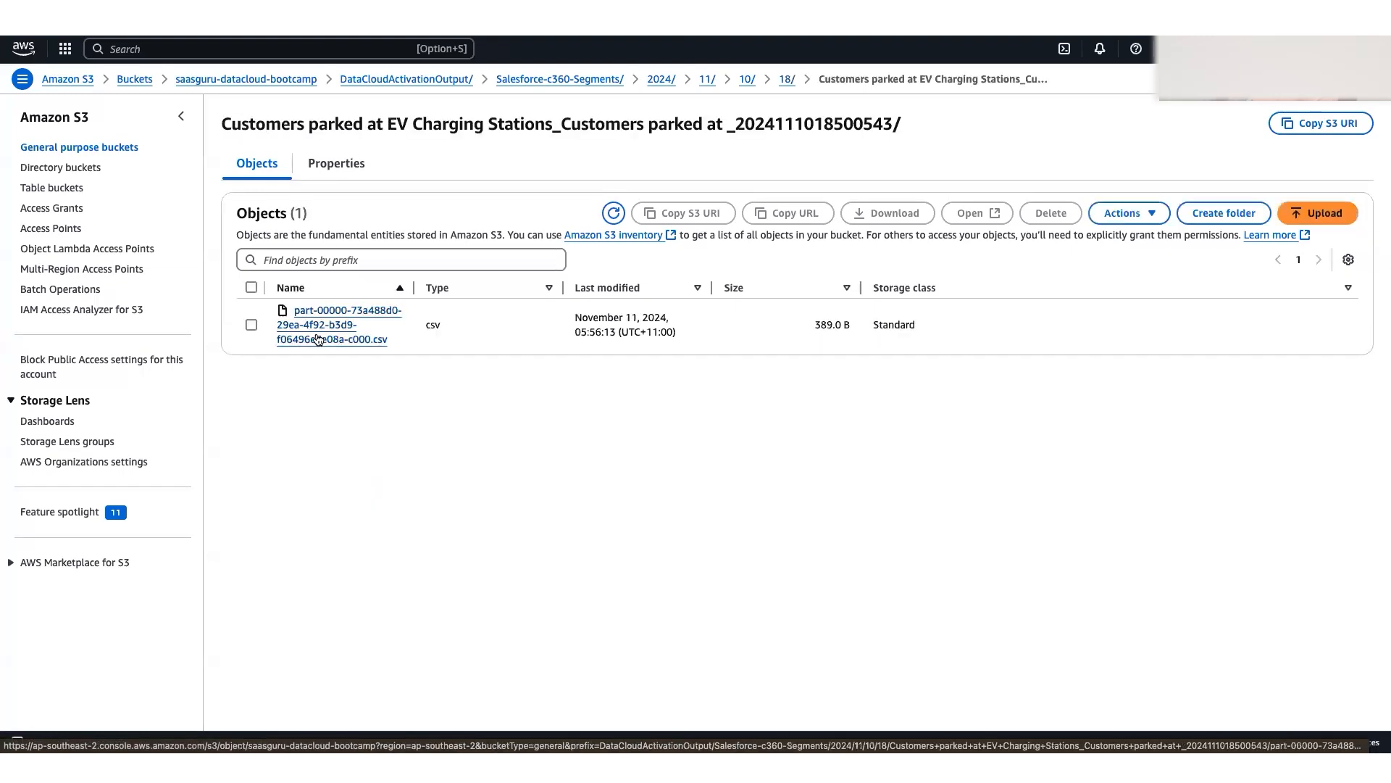
click(342, 315)
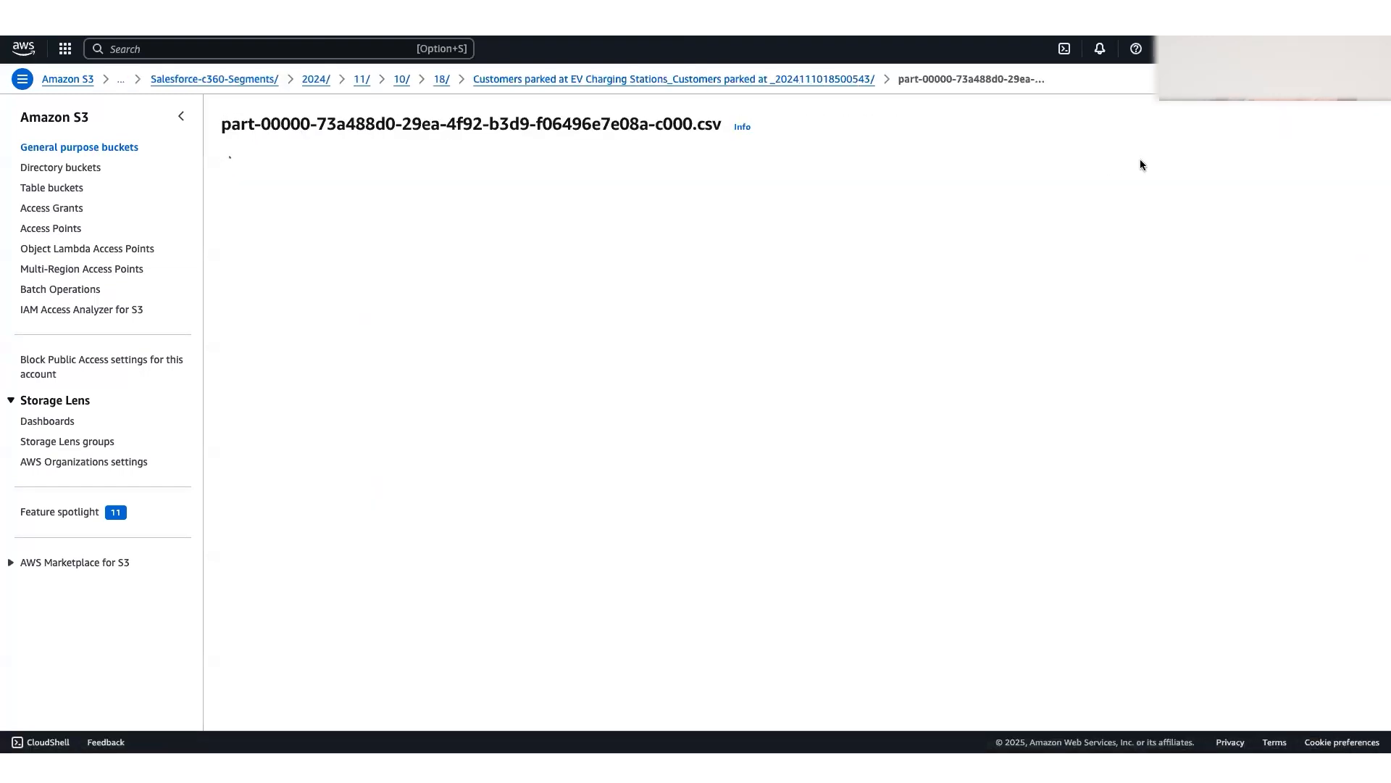
click(1123, 129)
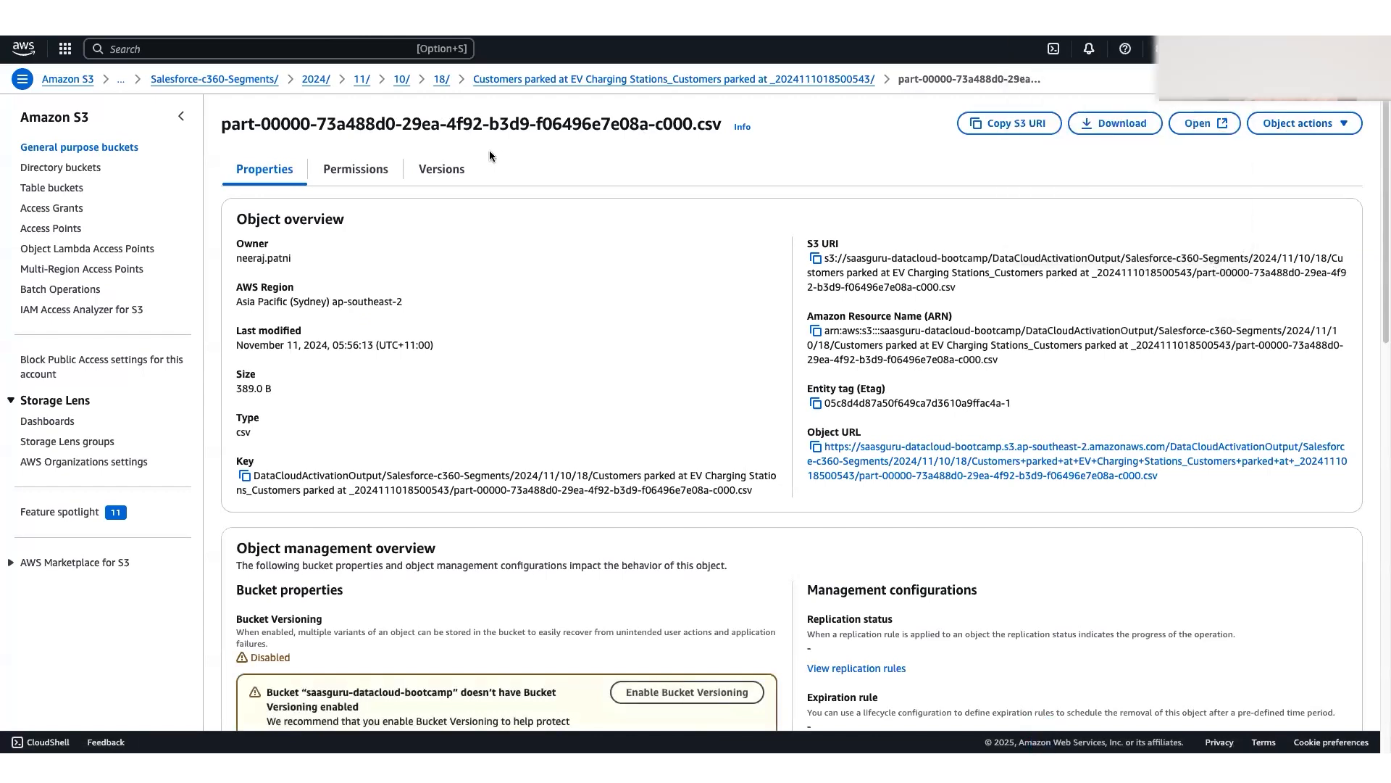
Step: Switch to the downloaded CSV in Excel, show it full screen and fit columns A to G to their contents
key(ctrl+Left)
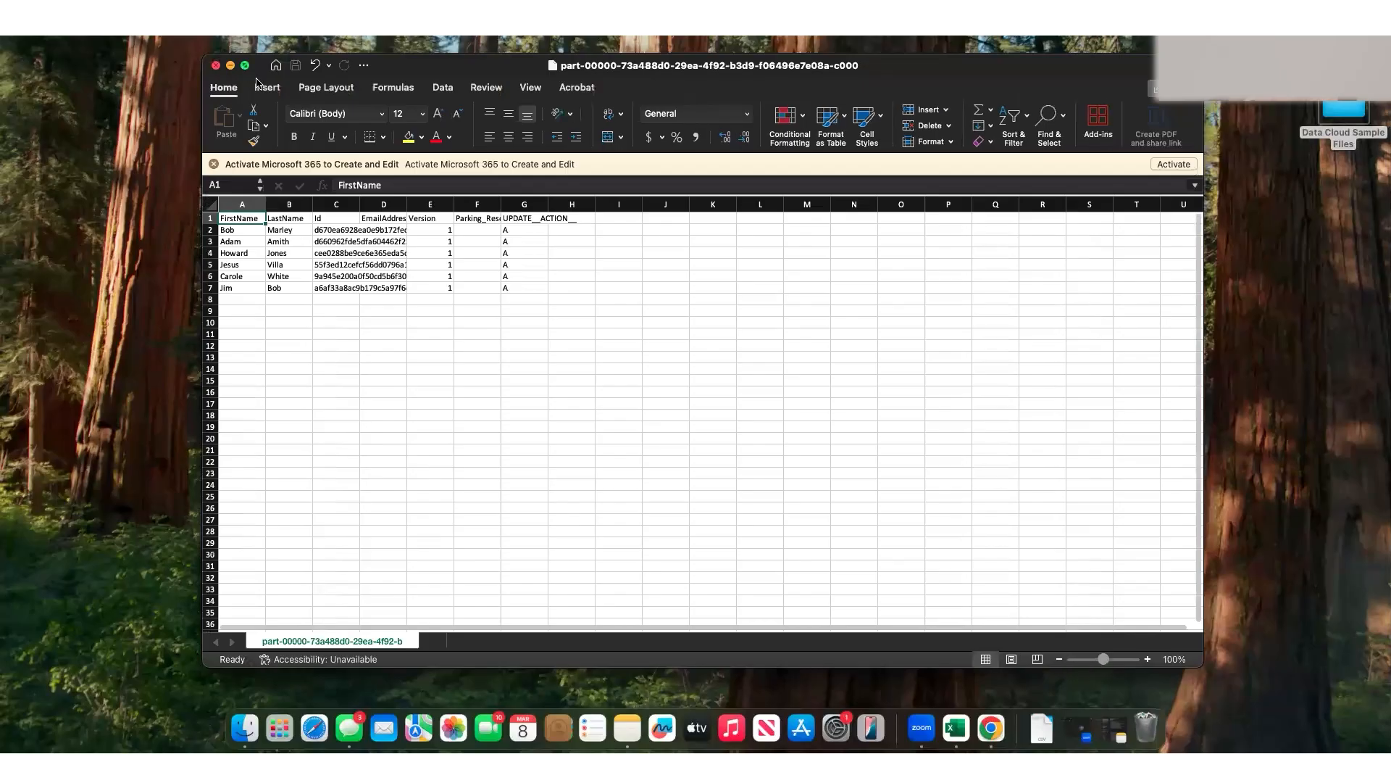
click(245, 65)
drag(39, 125, 313, 123)
double_click(346, 124)
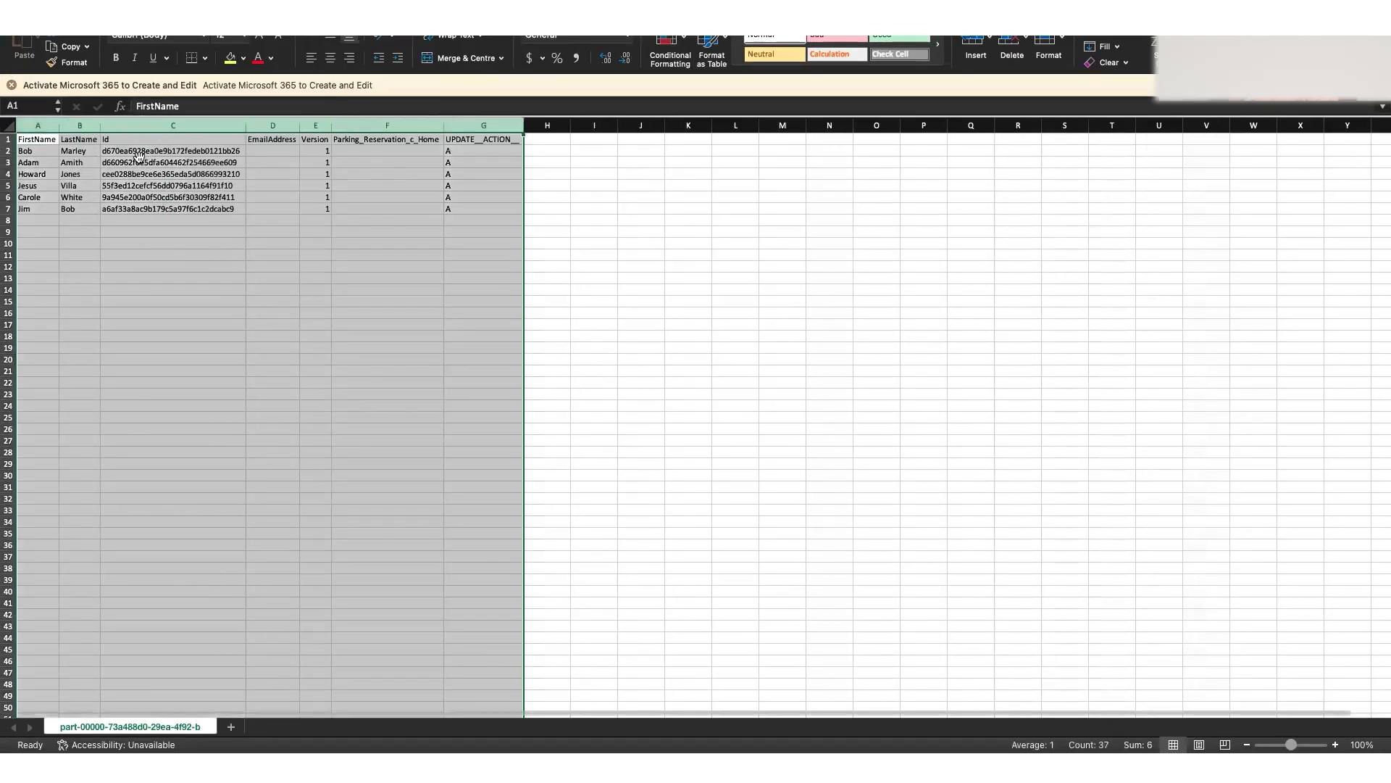
Step: Examine the exported name, Id, EmailAddress, Version, Parking_Reservation_c_Home and UPDATE__ACTION__ columns of the EV charging segment
click(172, 162)
drag(30, 144, 76, 207)
drag(114, 141, 132, 209)
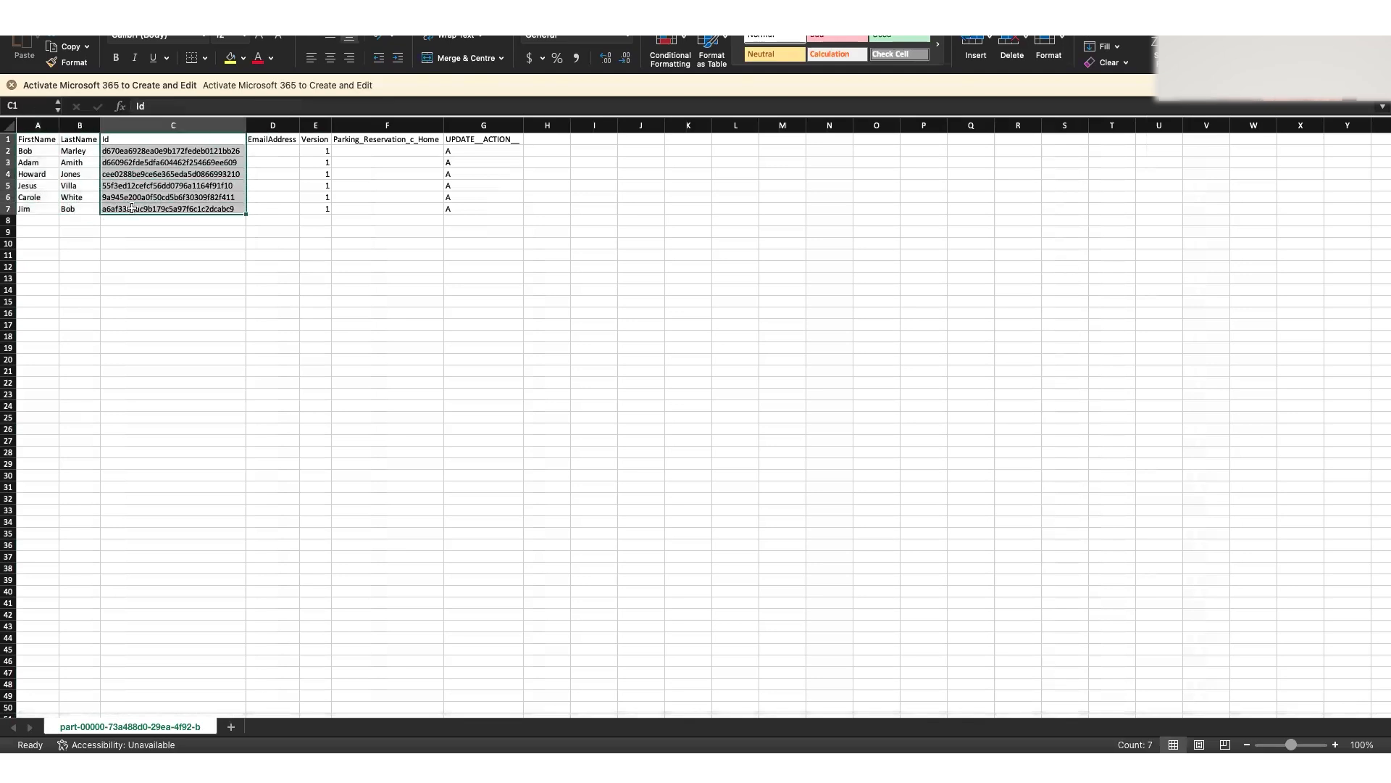
click(272, 137)
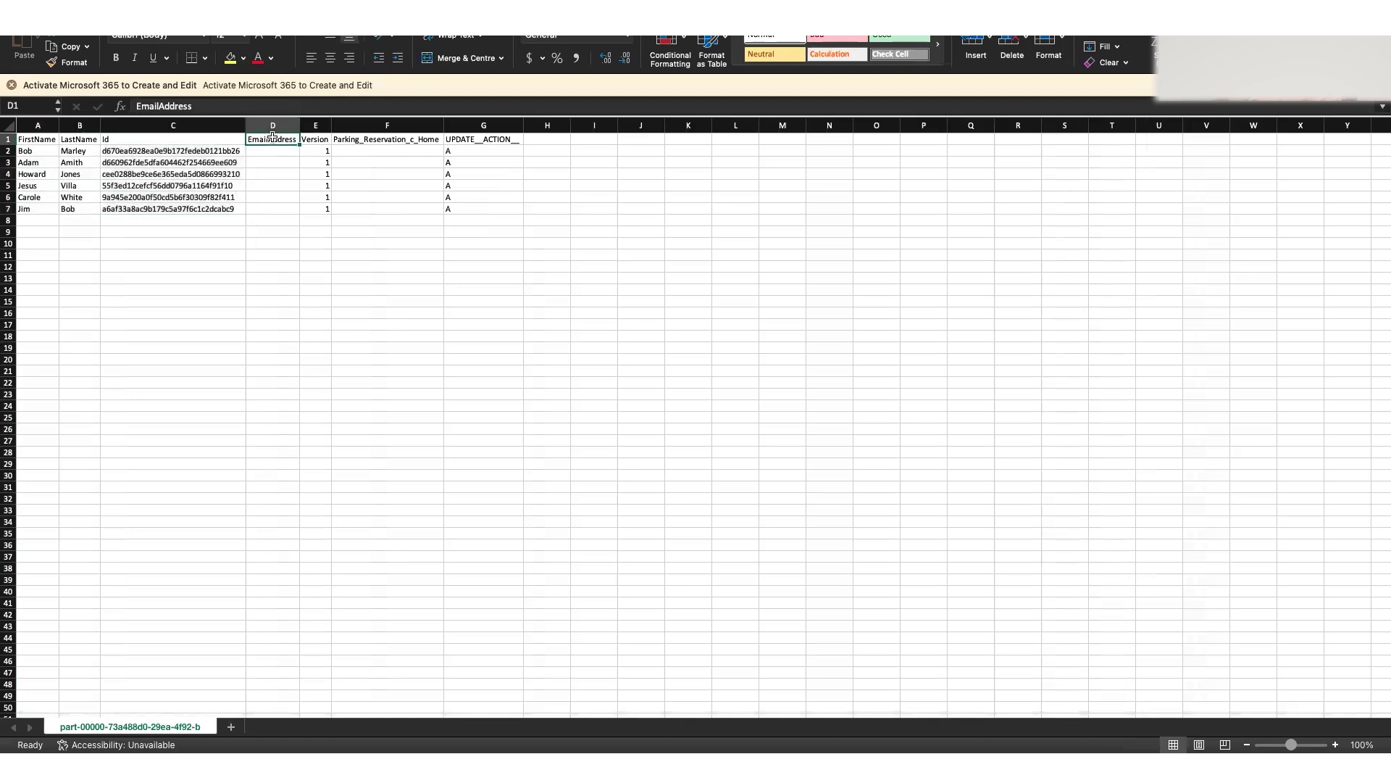
click(315, 140)
click(400, 140)
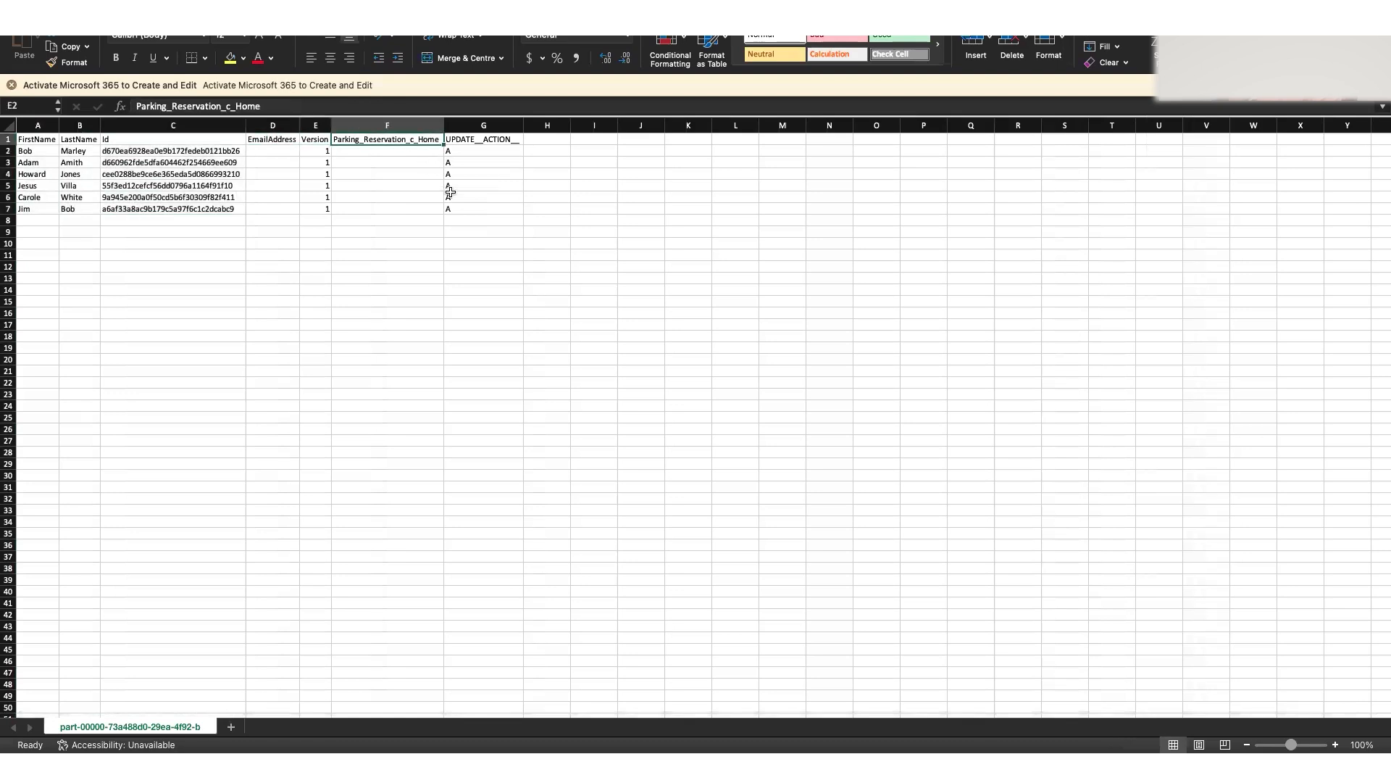
drag(450, 192, 467, 205)
click(468, 205)
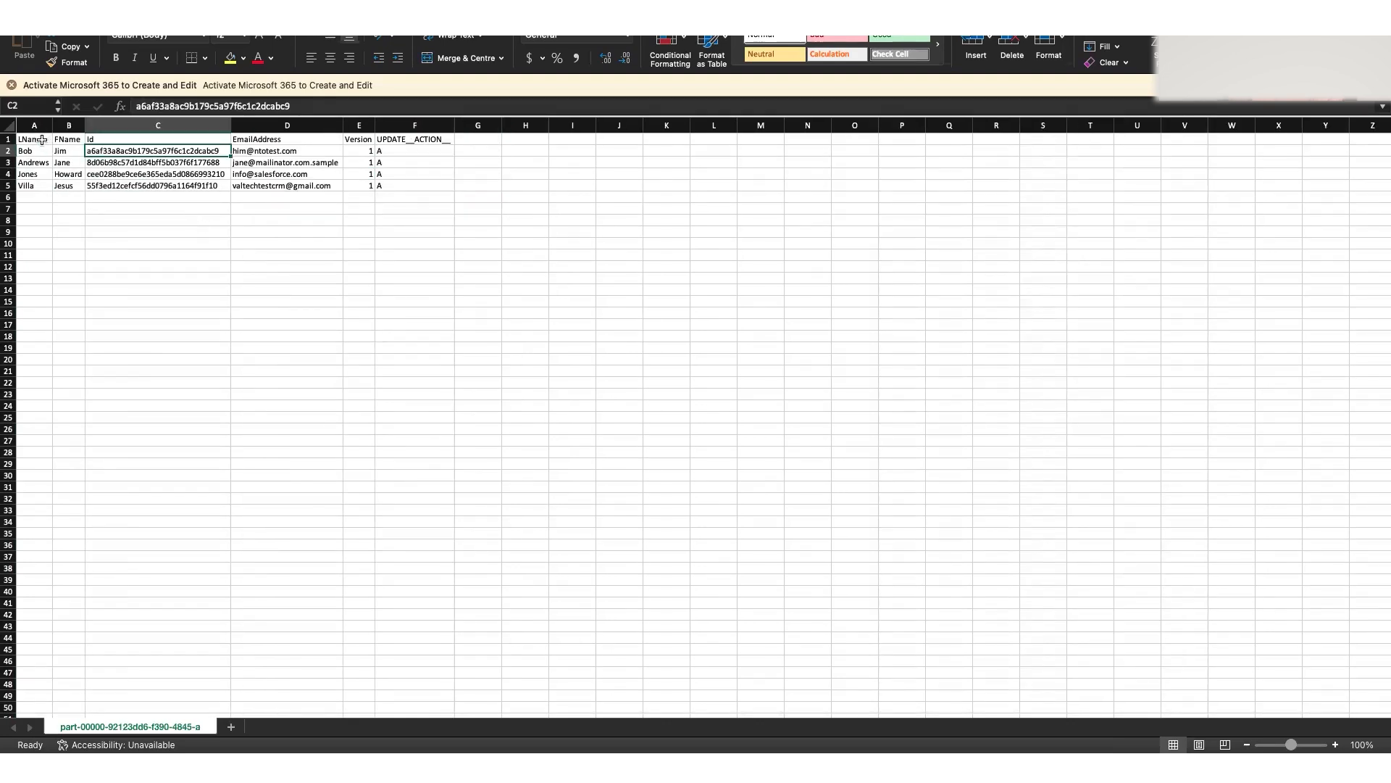
Step: Widen the columns of the Legacy Parking Customers CSV and examine its LName and FName headers
click(36, 139)
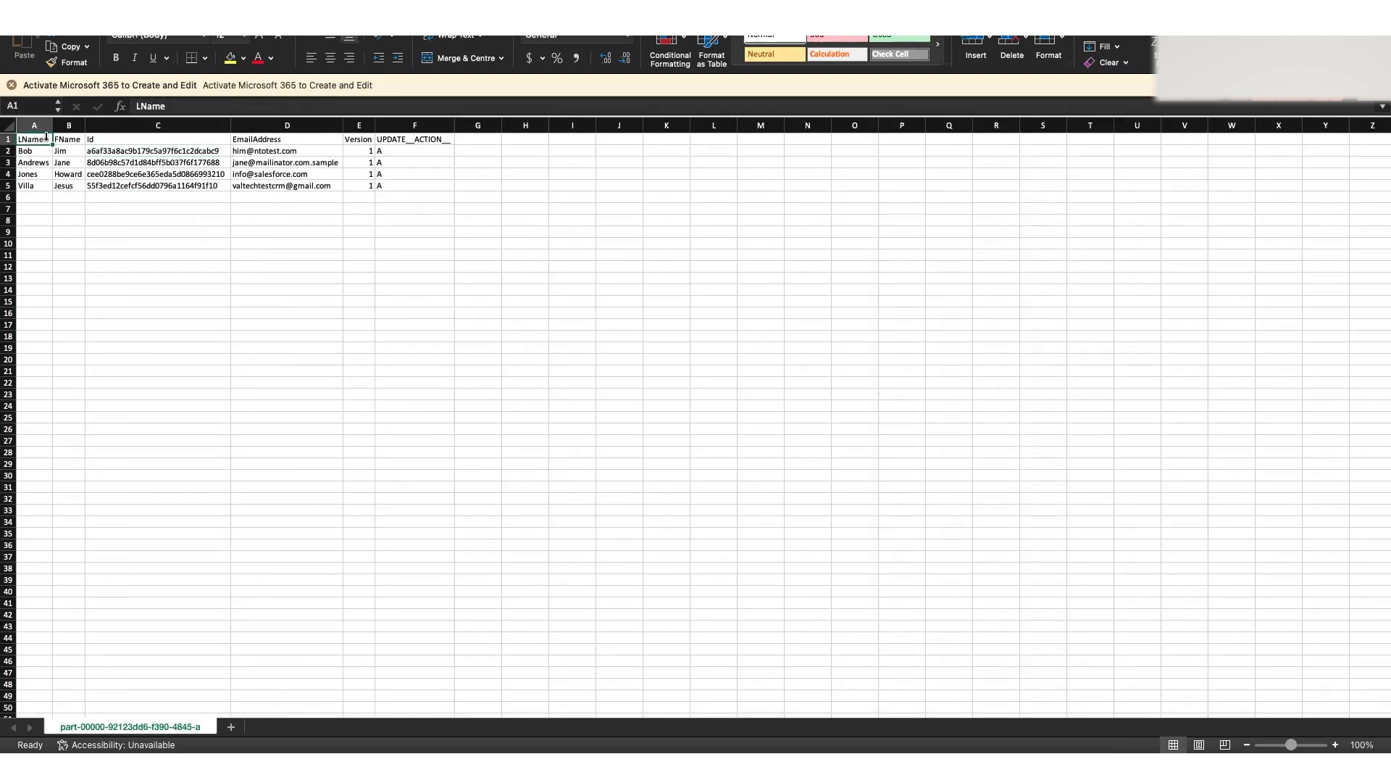
drag(31, 122, 180, 123)
click(87, 142)
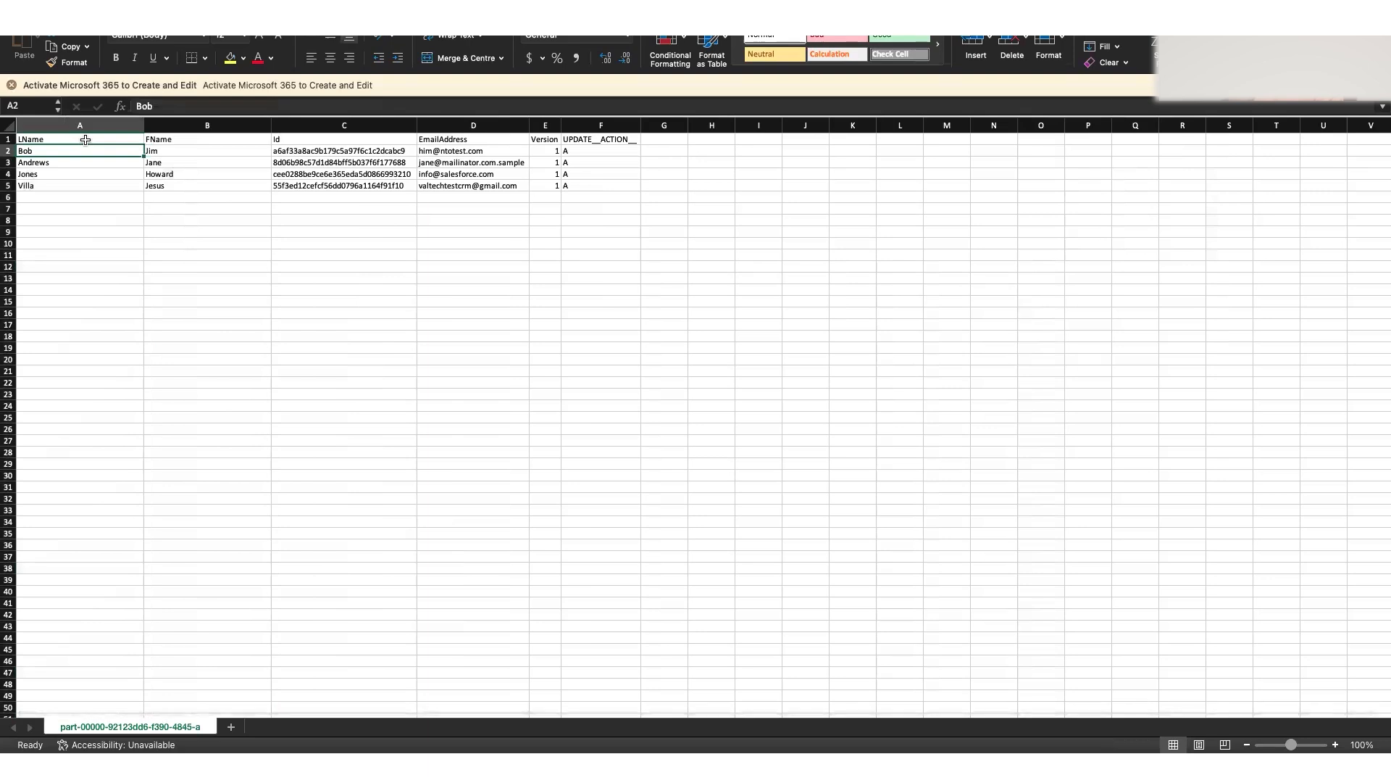
key(Down)
drag(138, 140, 175, 140)
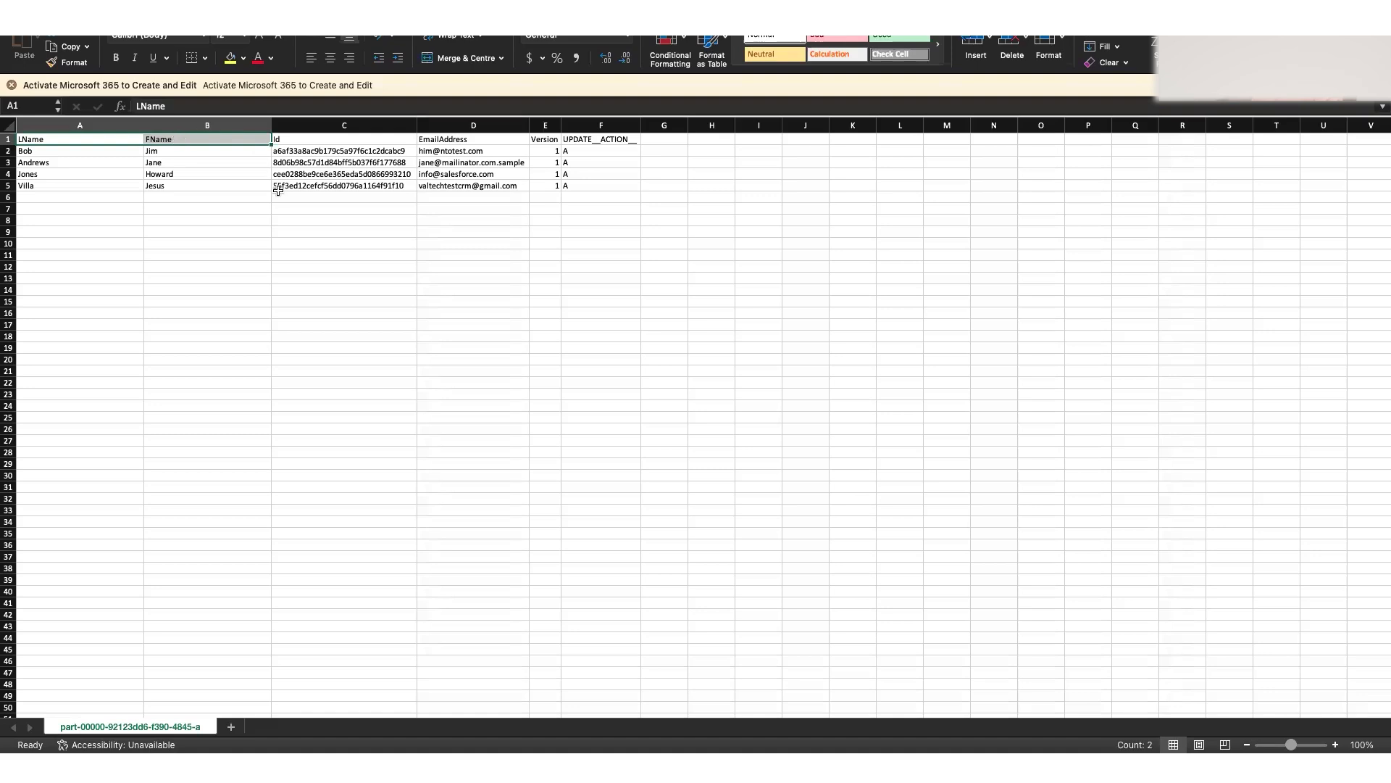
click(249, 181)
Step: Switch back to Amazon S3 and open the "Rewards Program Customers with low CSAT Score" folder inside folder 19
key(ctrl+Right)
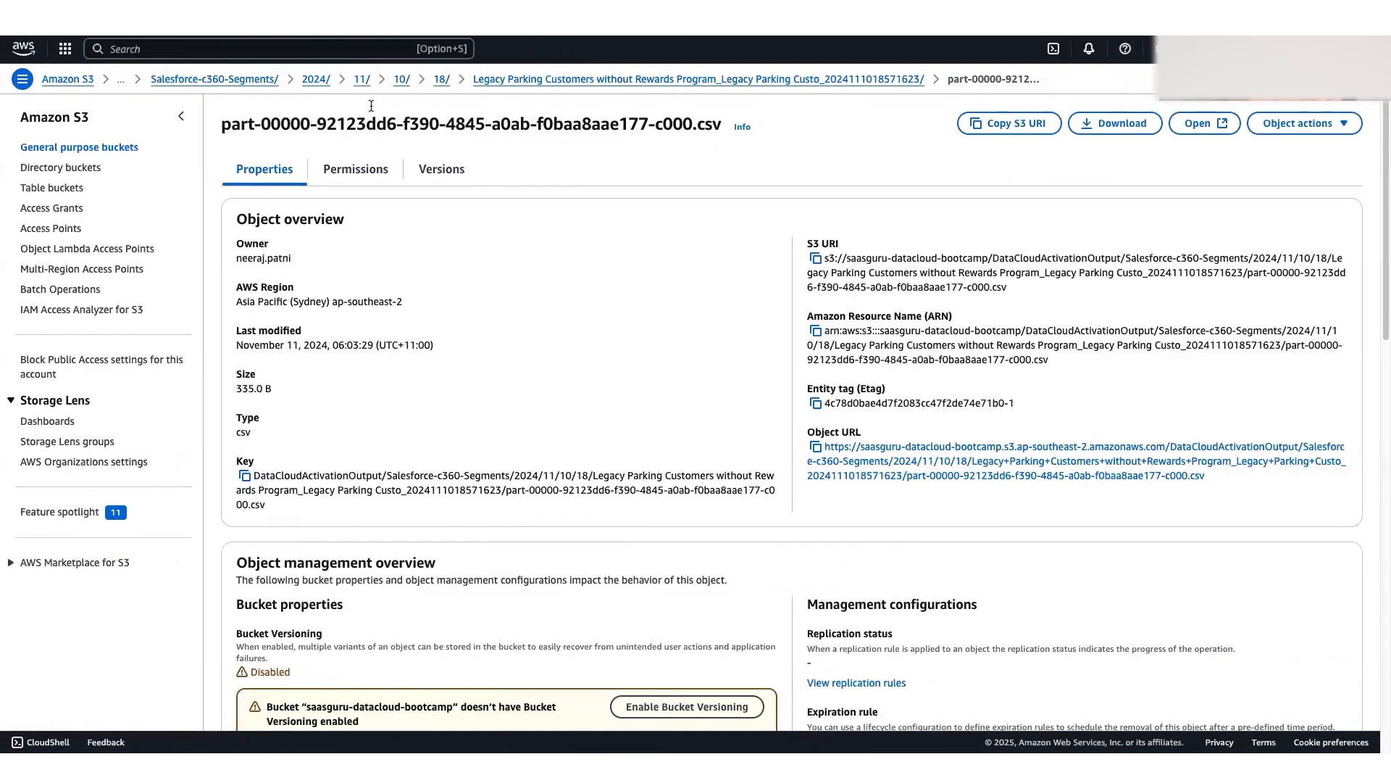
click(441, 79)
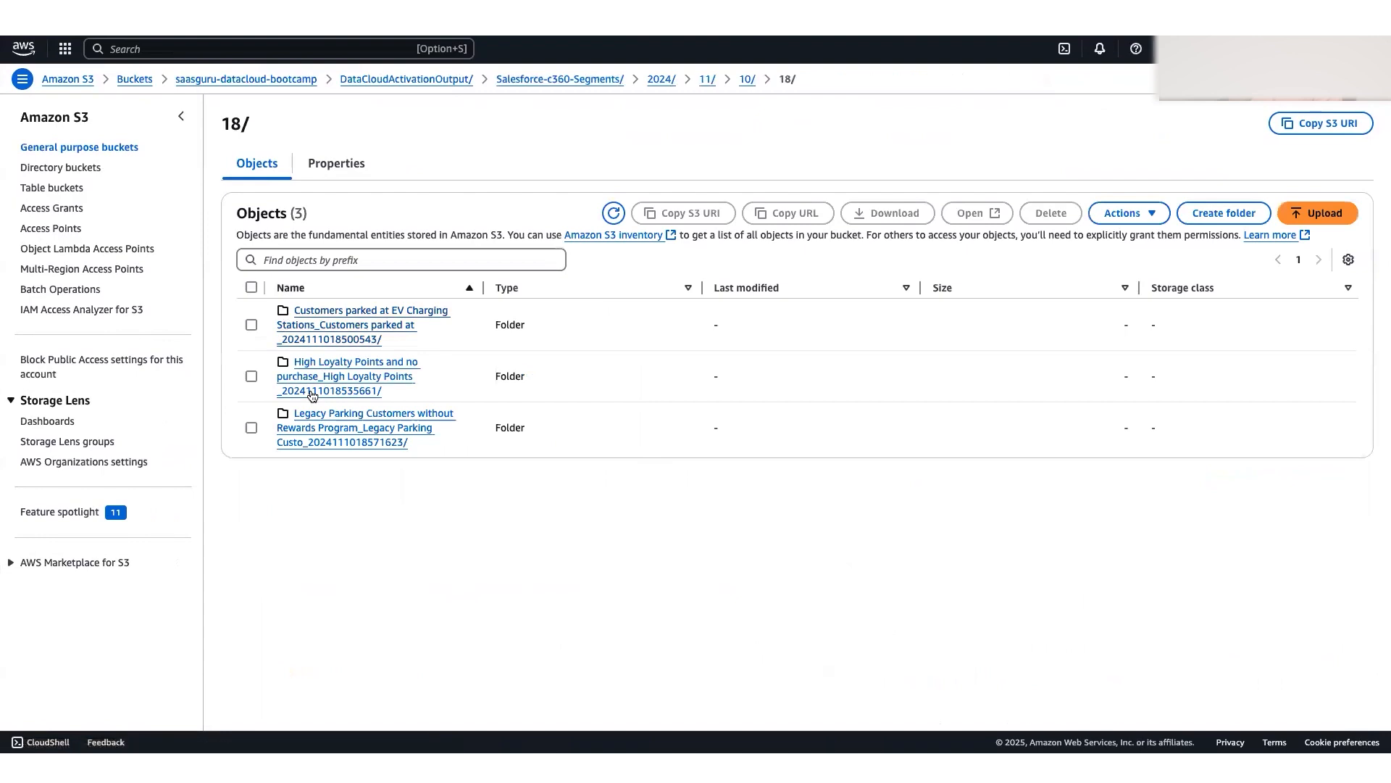
click(747, 80)
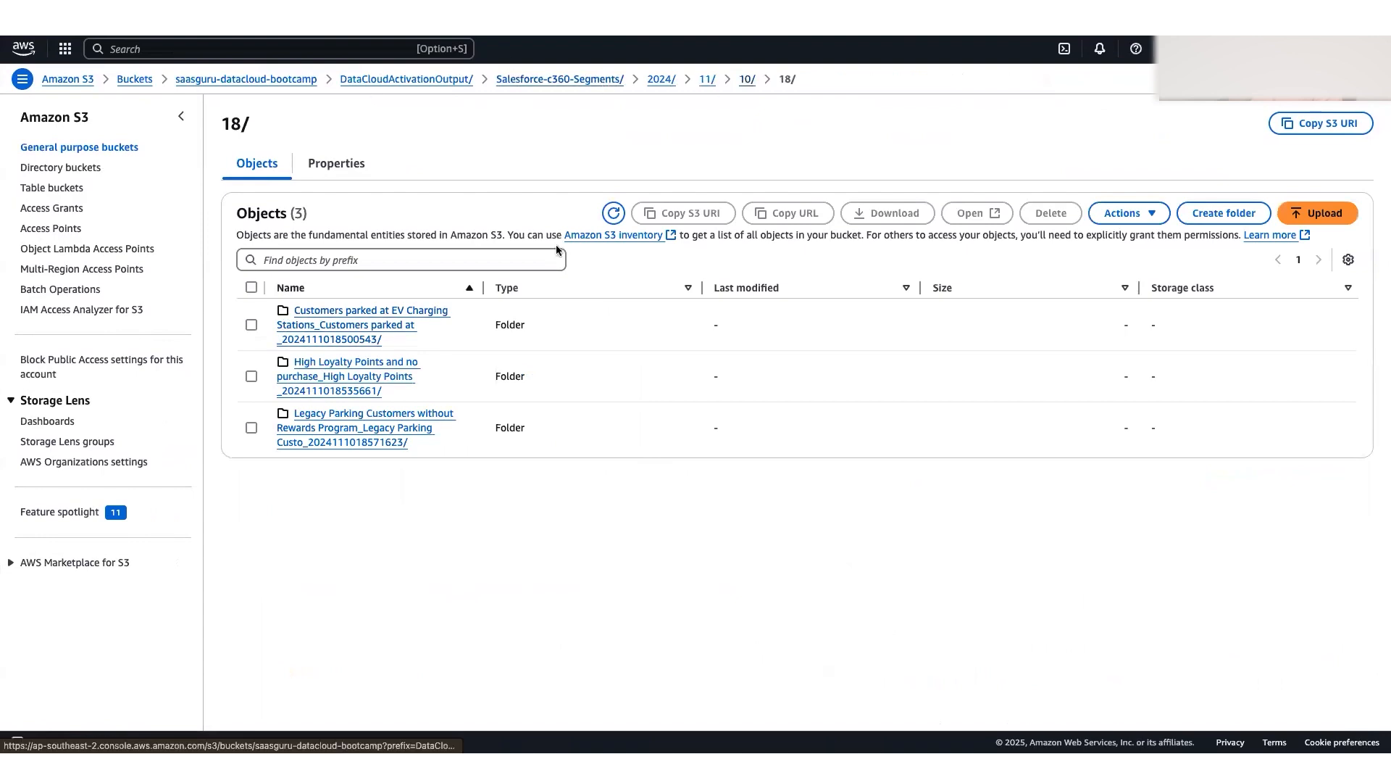
click(292, 332)
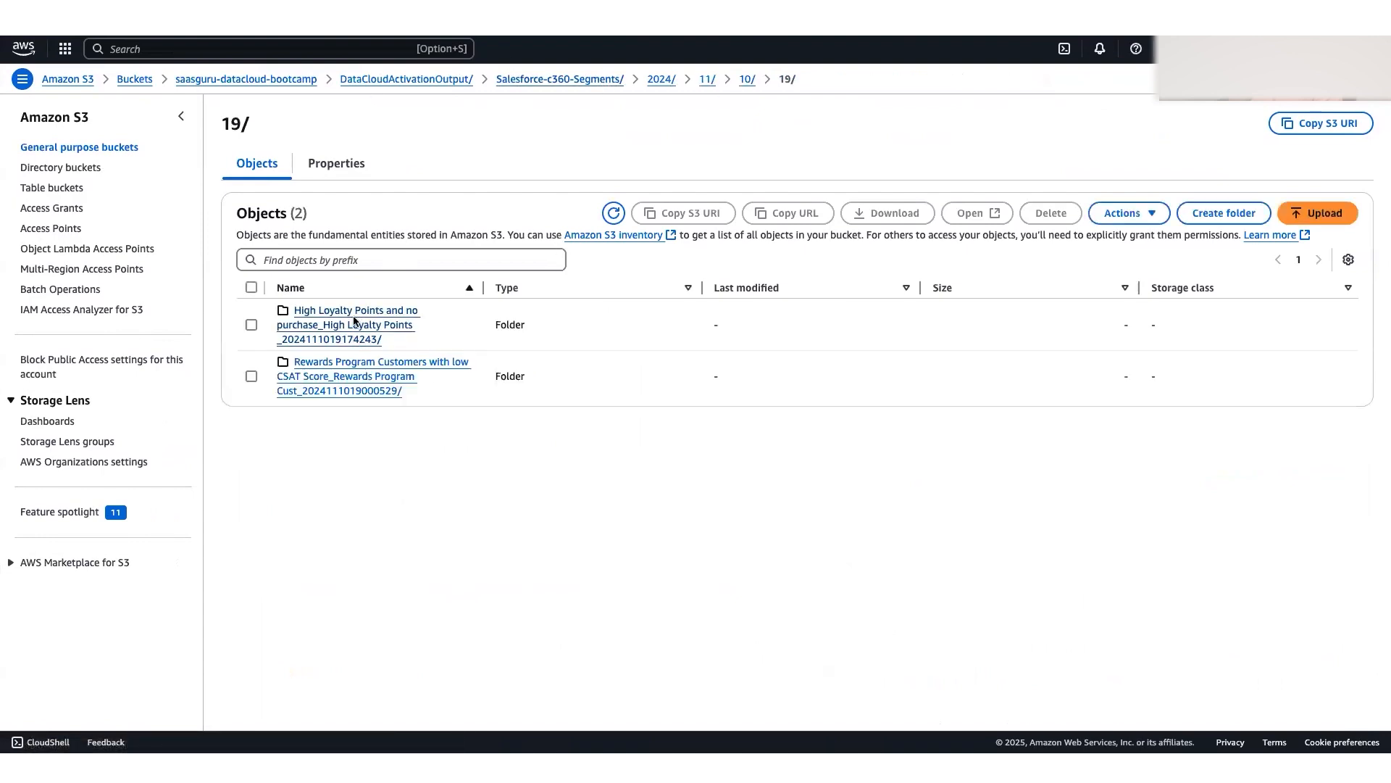
click(410, 364)
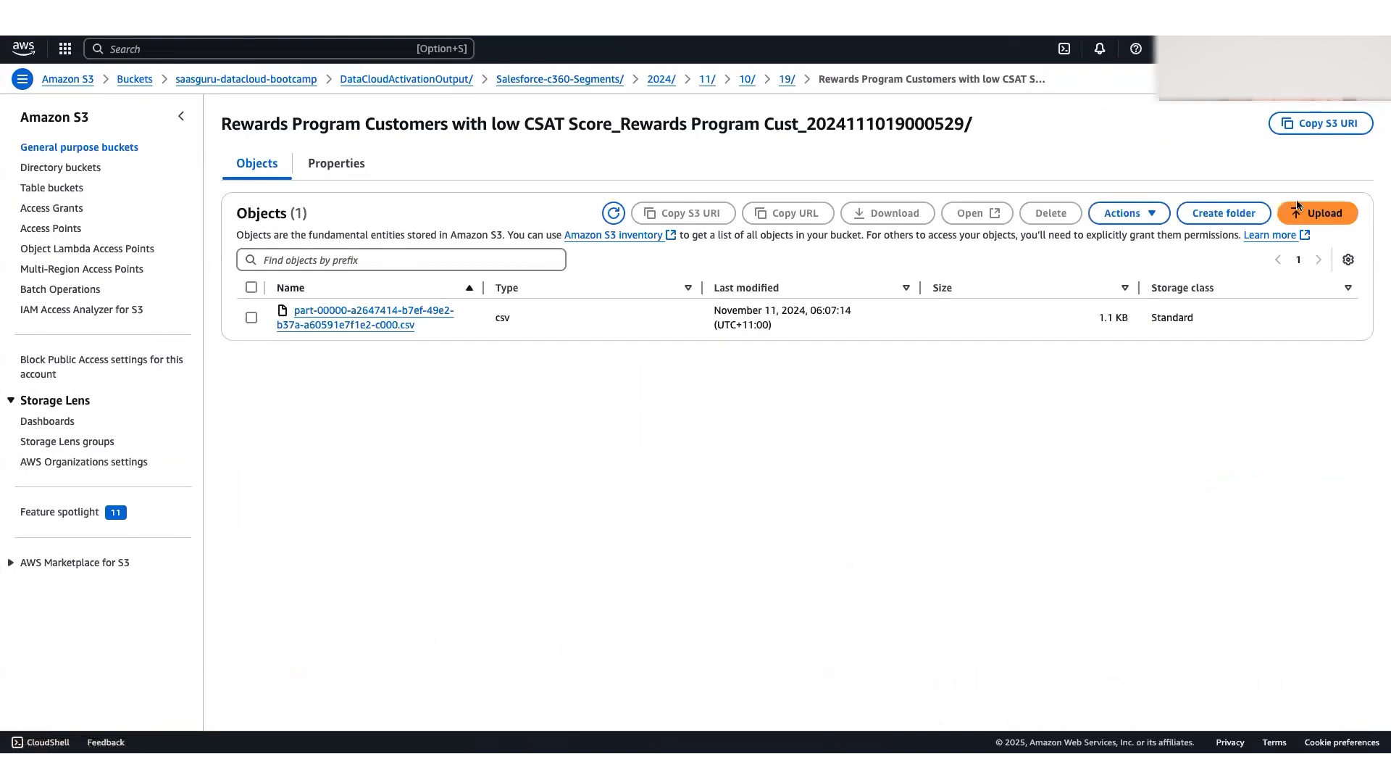
Step: Download the Rewards Program CSV and display it in Excel with columns A to I fitted to their contents
click(384, 313)
click(1115, 123)
click(1105, 62)
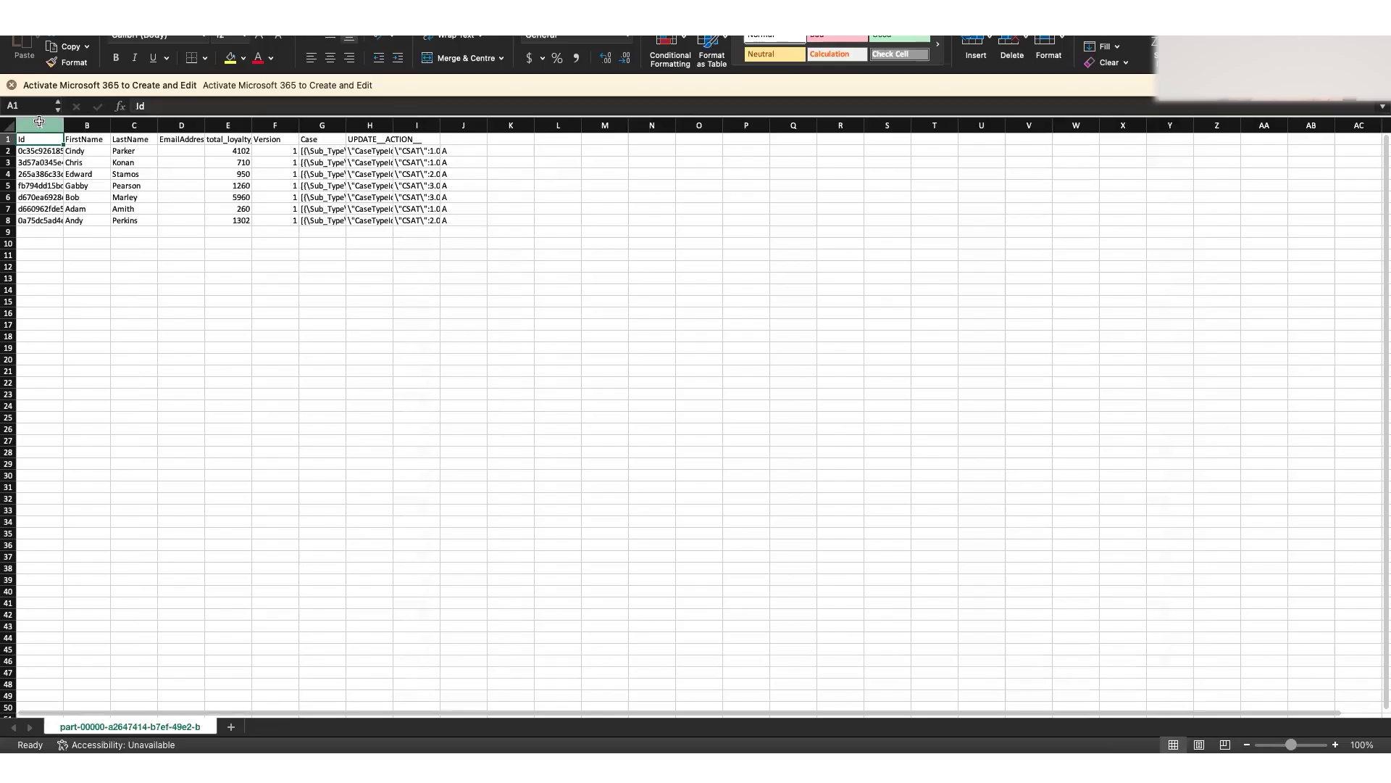
drag(38, 126, 441, 127)
double_click(440, 127)
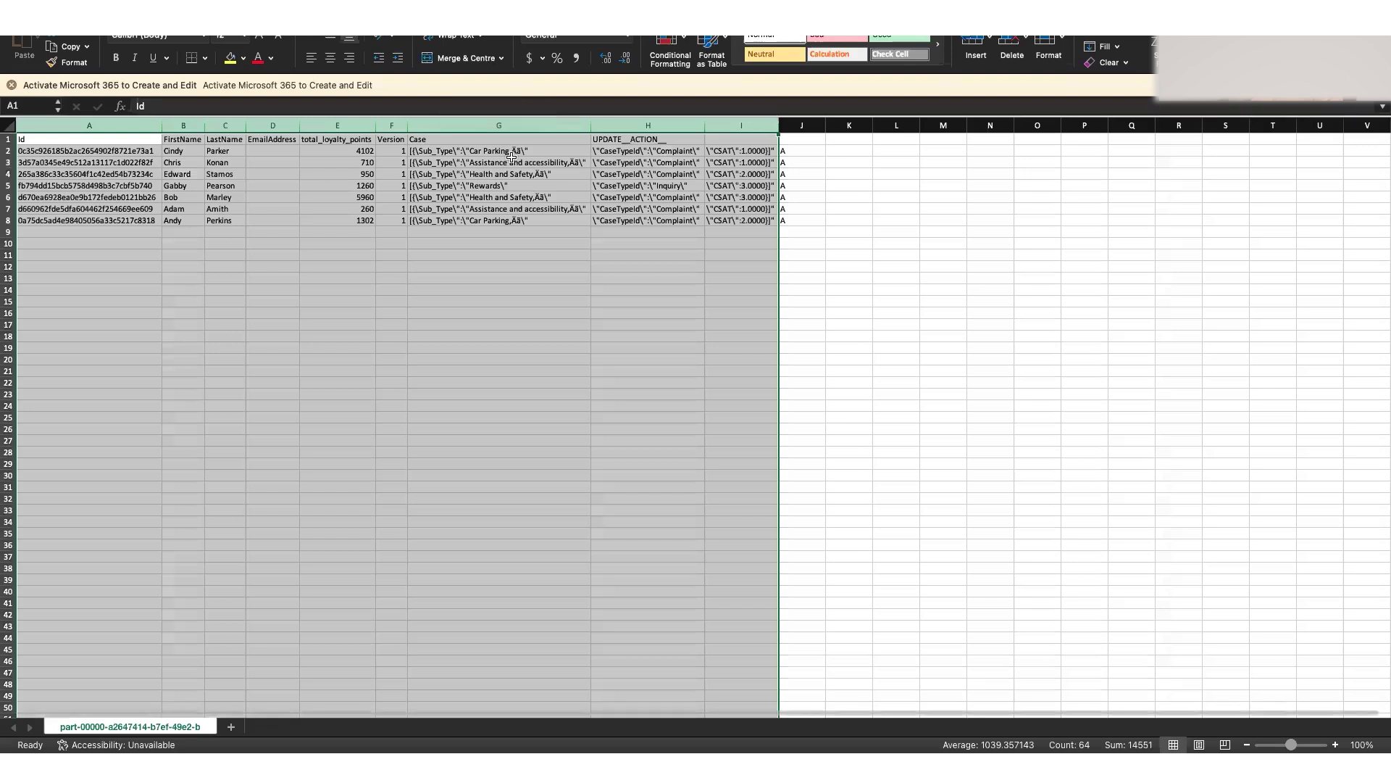
Step: Examine the Case attribute values in columns G to I, covering the sub type, case type and CSAT of the first record
click(478, 163)
click(516, 151)
double_click(517, 153)
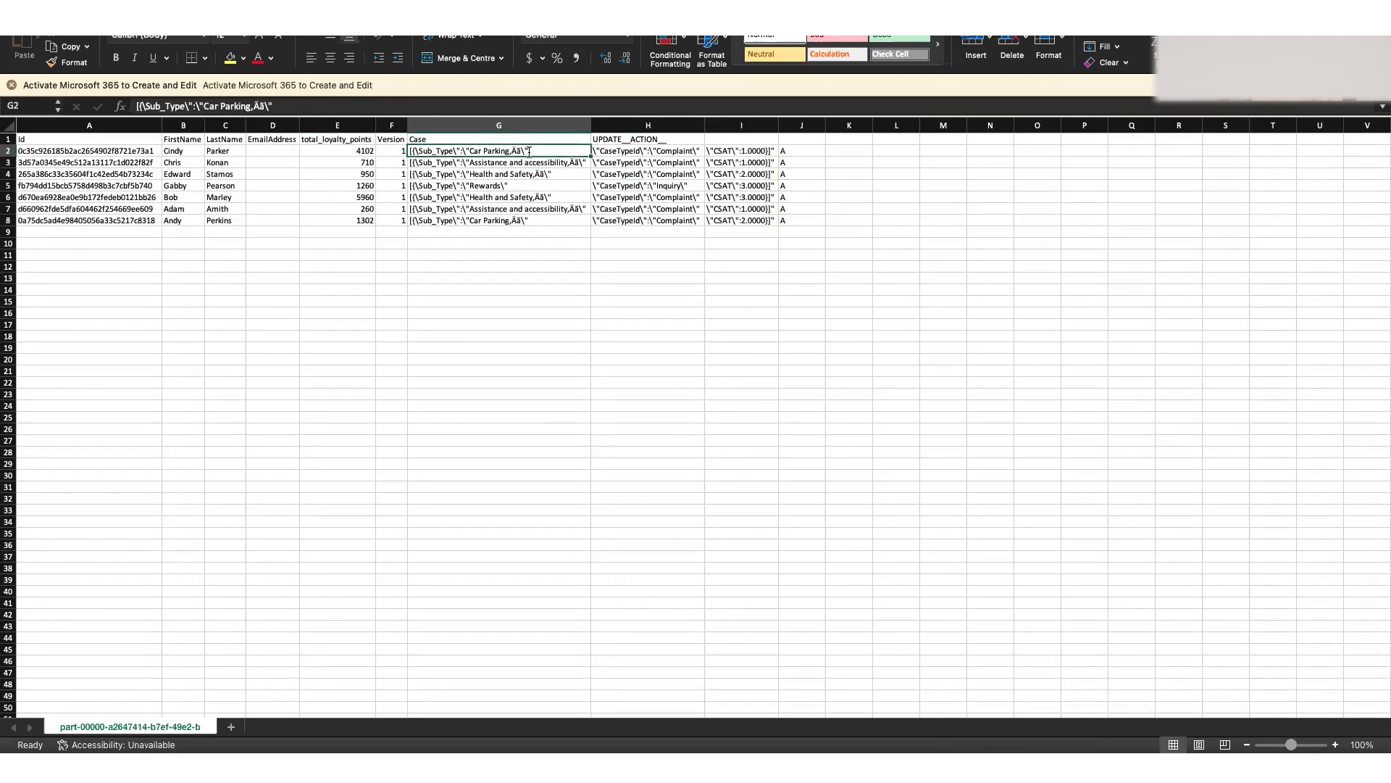
click(514, 194)
click(548, 150)
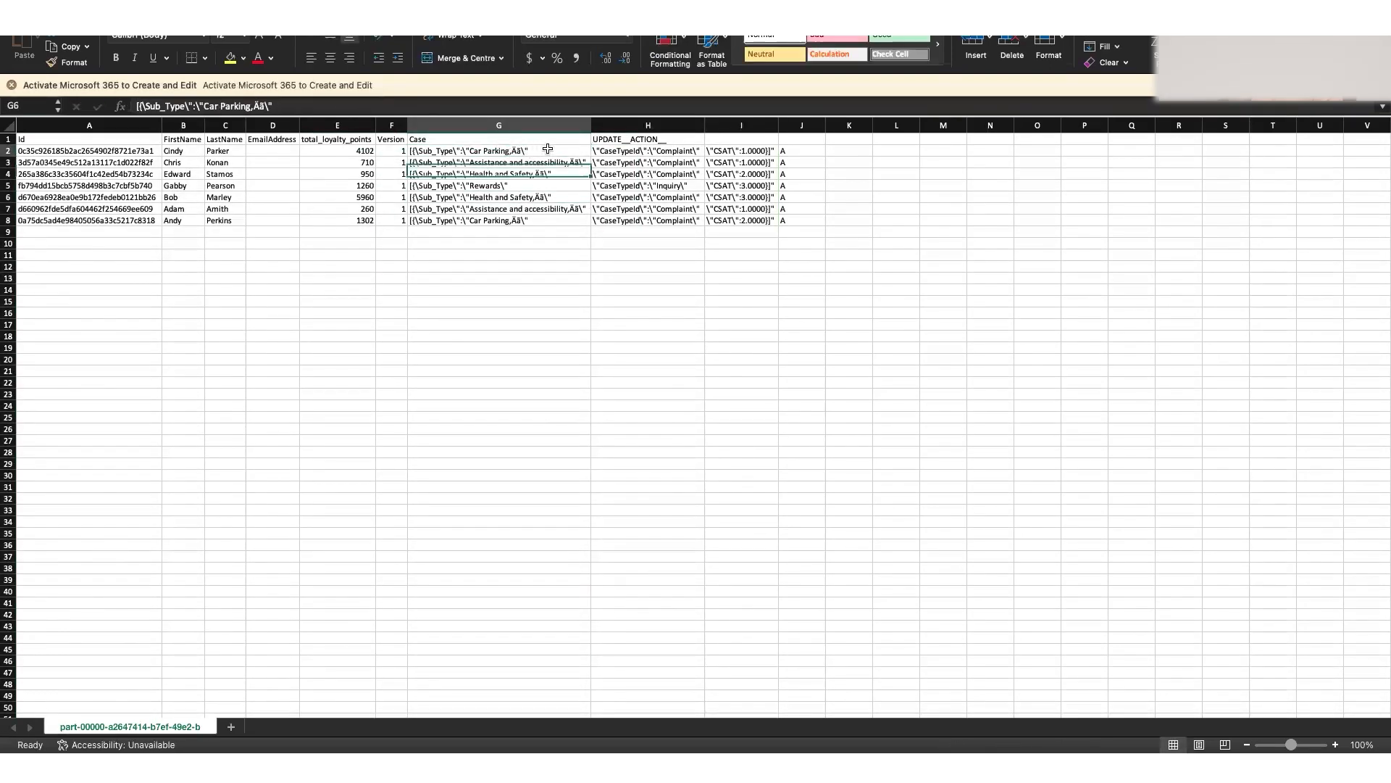
click(624, 152)
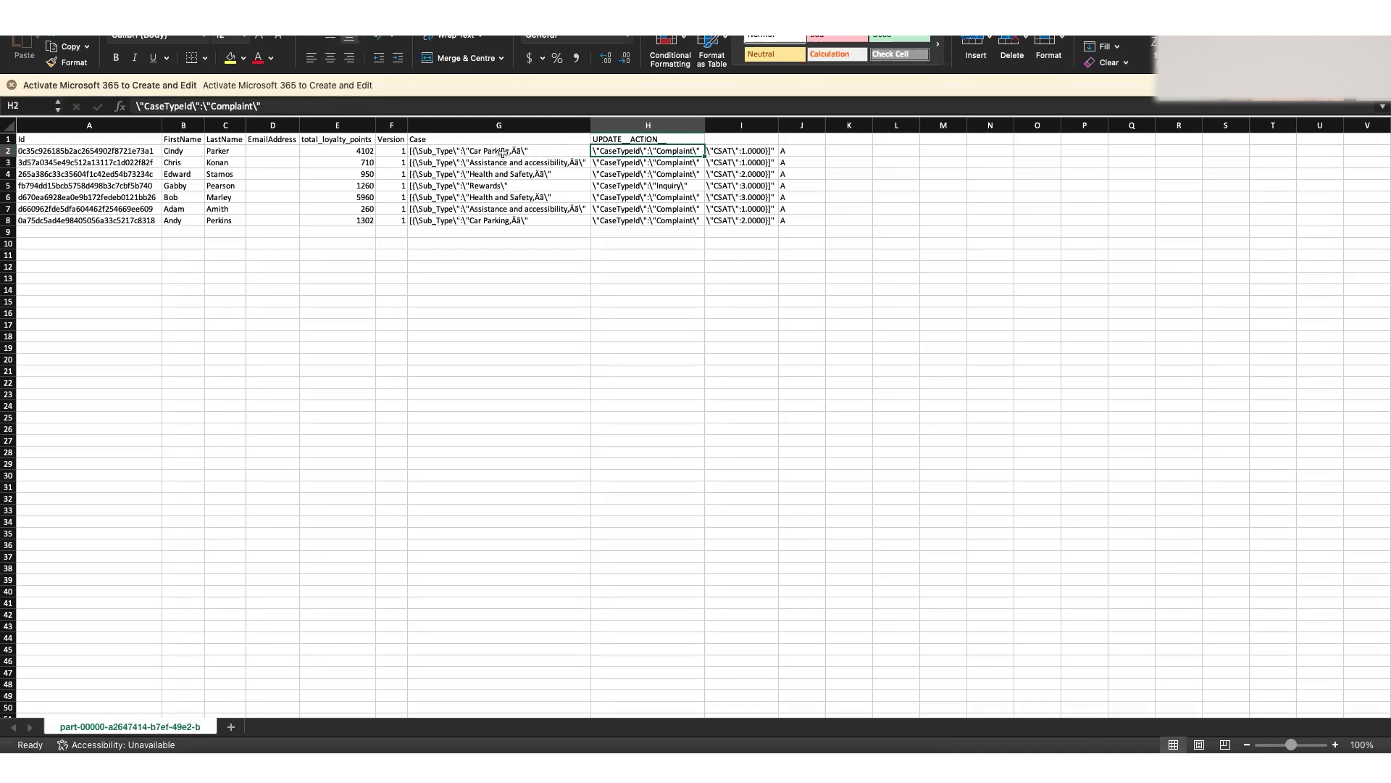
drag(461, 153, 733, 150)
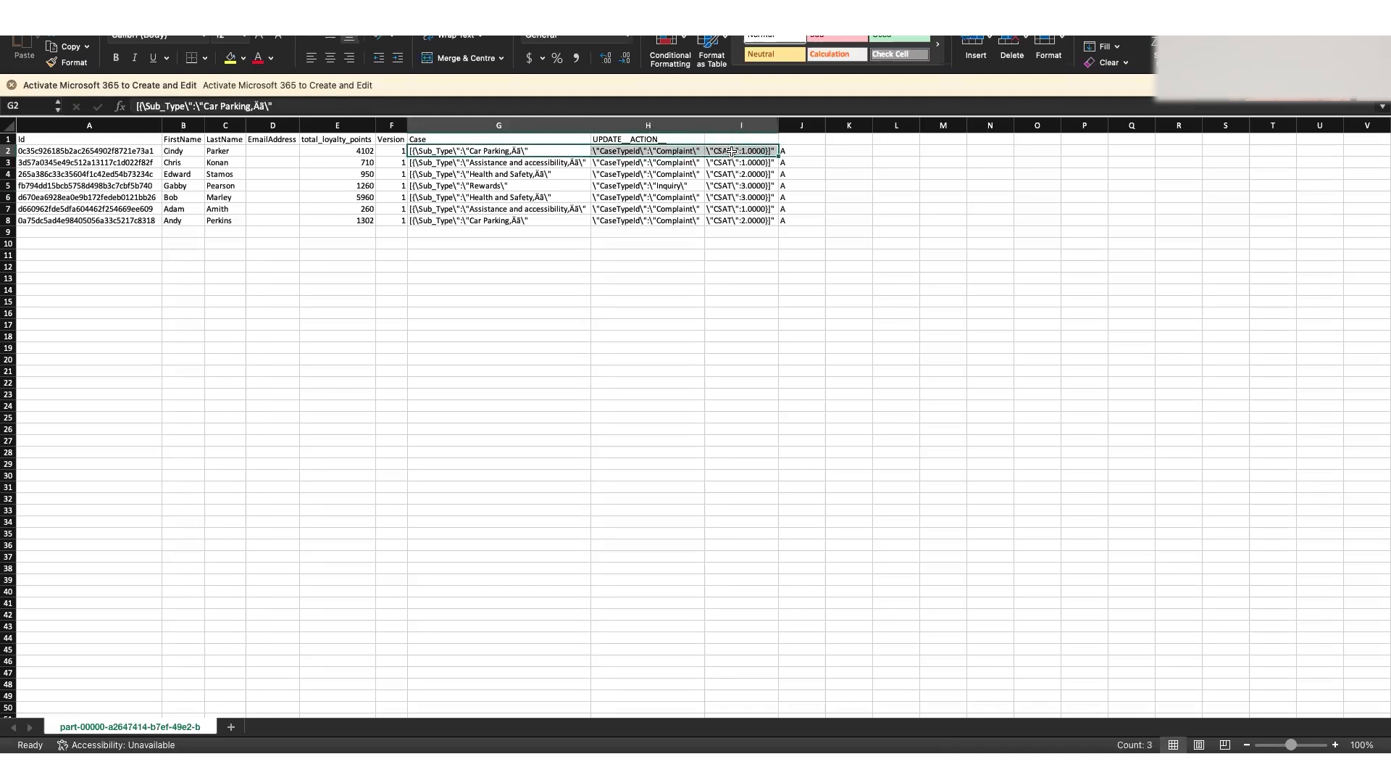
click(482, 137)
click(446, 152)
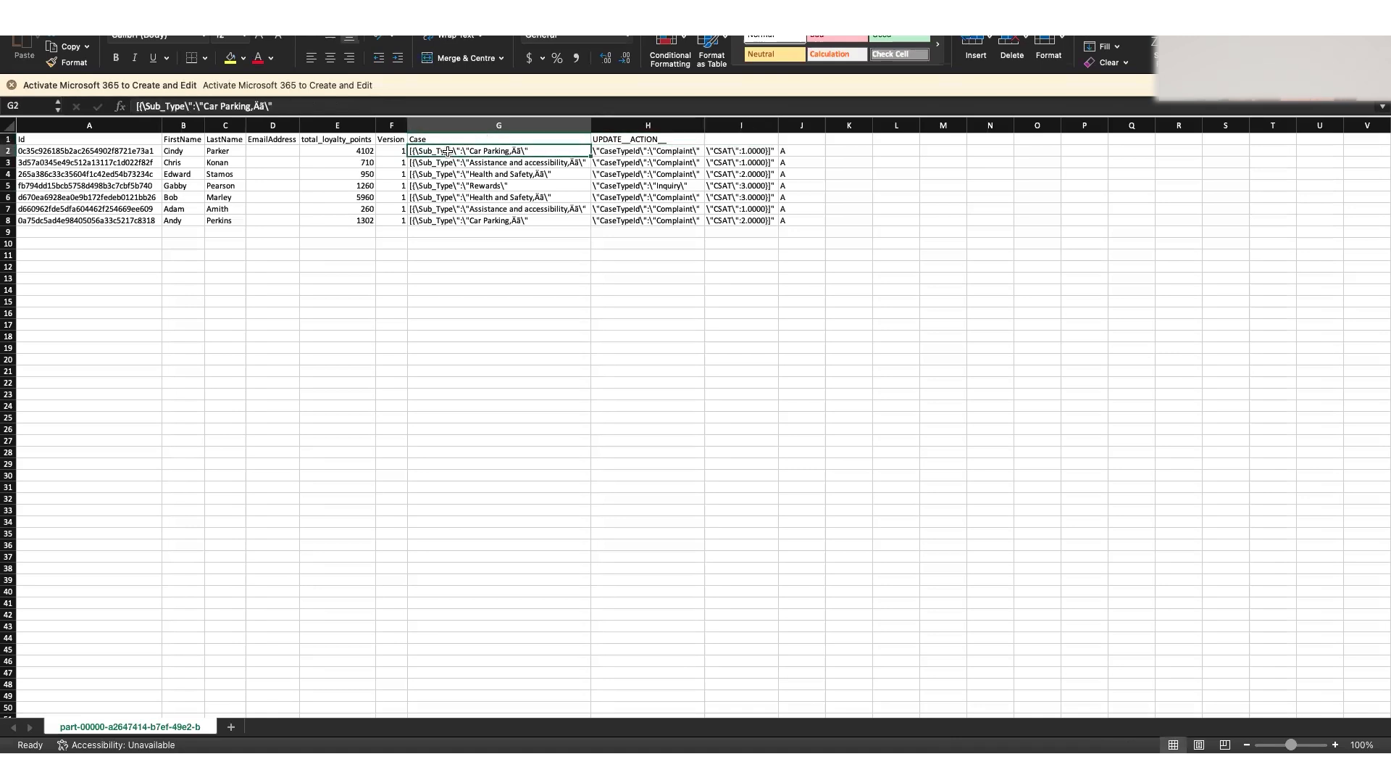
click(638, 152)
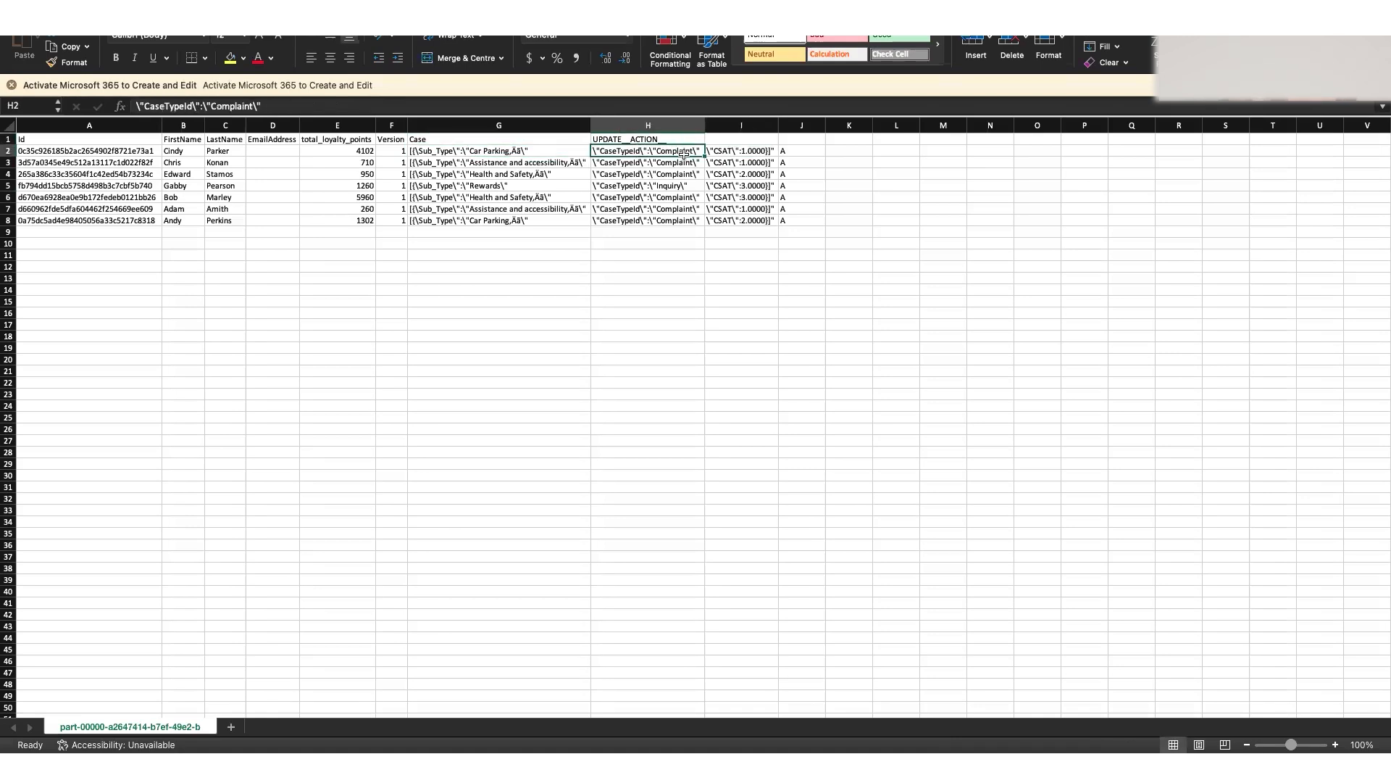
drag(562, 149, 739, 154)
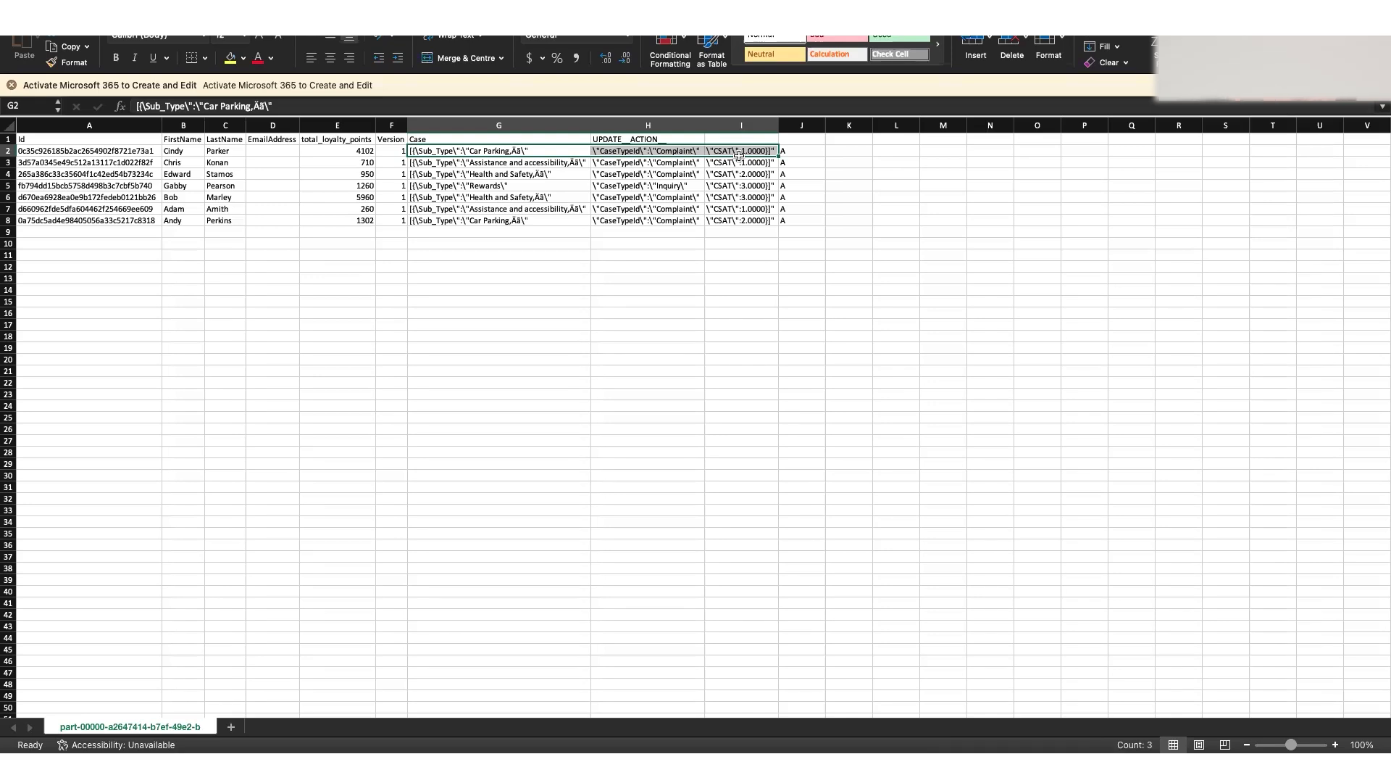
click(400, 152)
drag(473, 150, 694, 150)
click(473, 141)
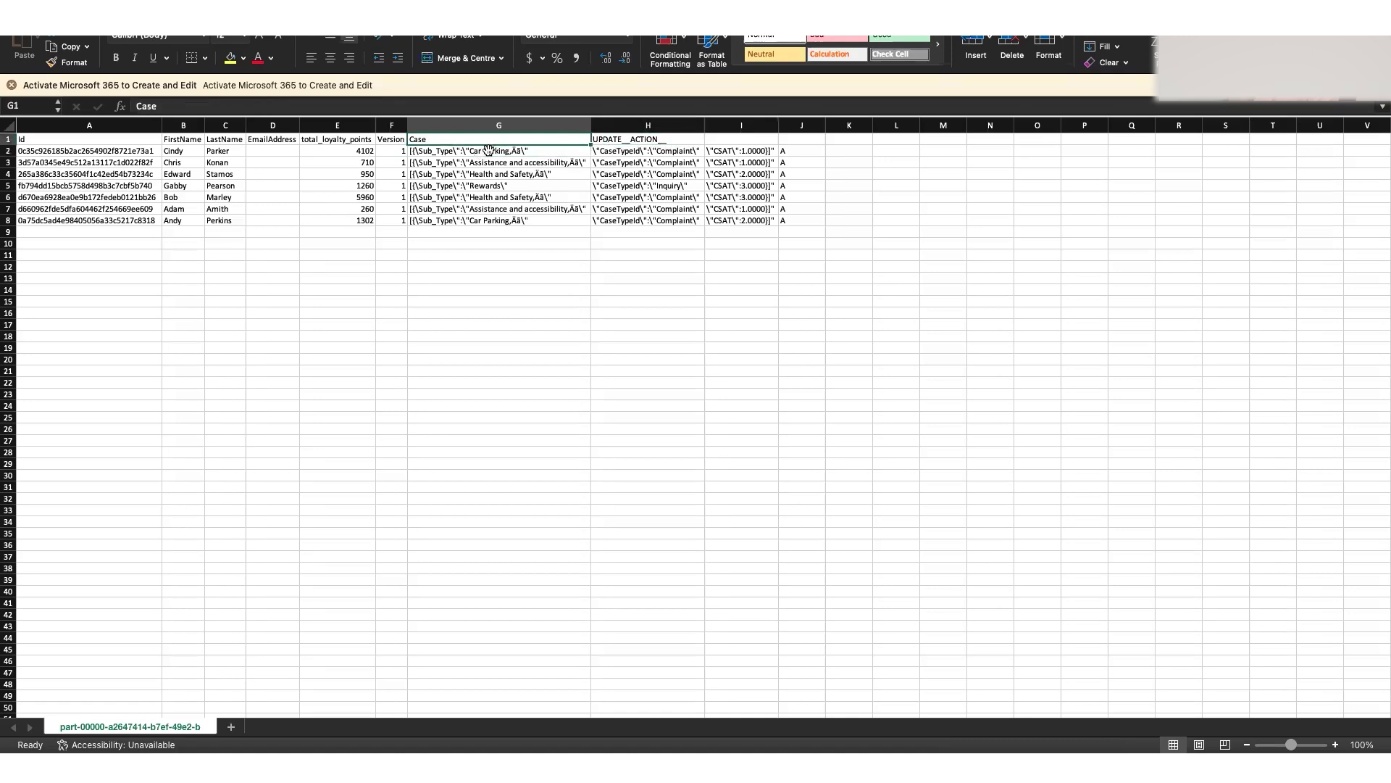
drag(511, 150, 717, 148)
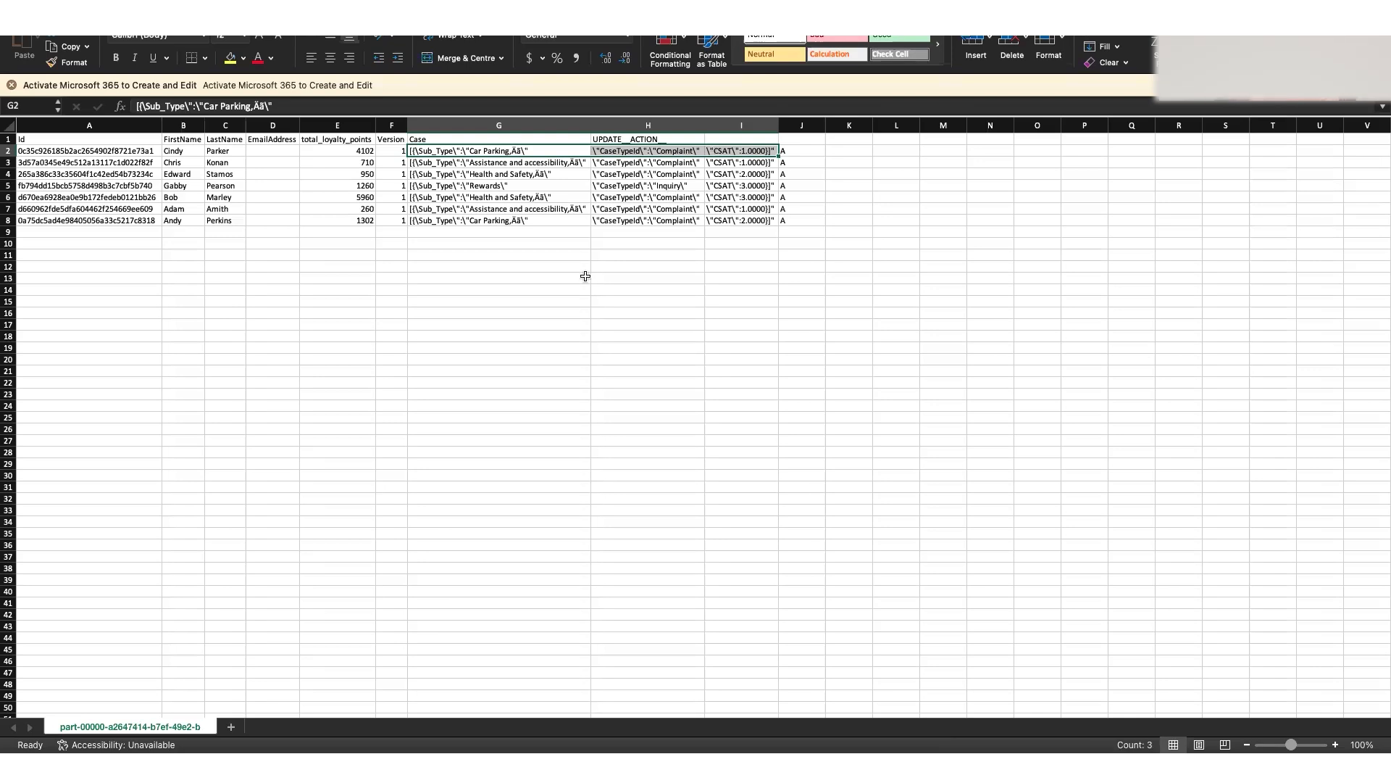
click(568, 292)
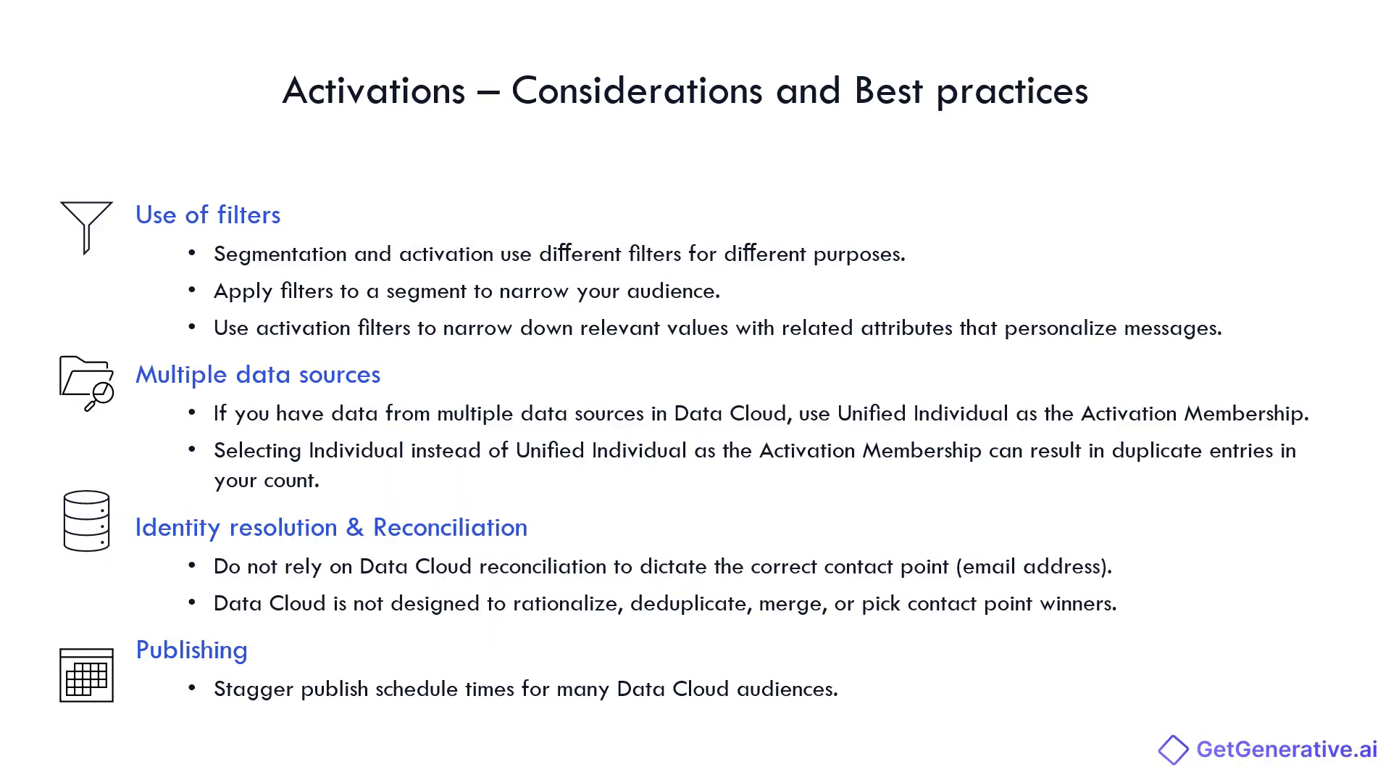